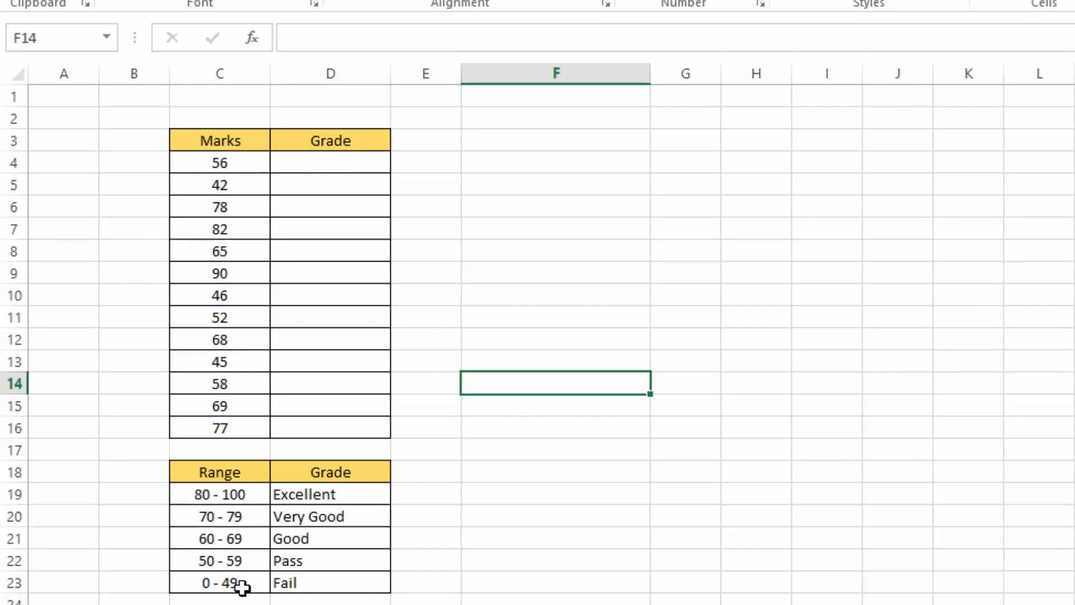
Review the mark ranges in the grading table, from 0 - 49 up to 80 - 100.
click(242, 585)
click(243, 562)
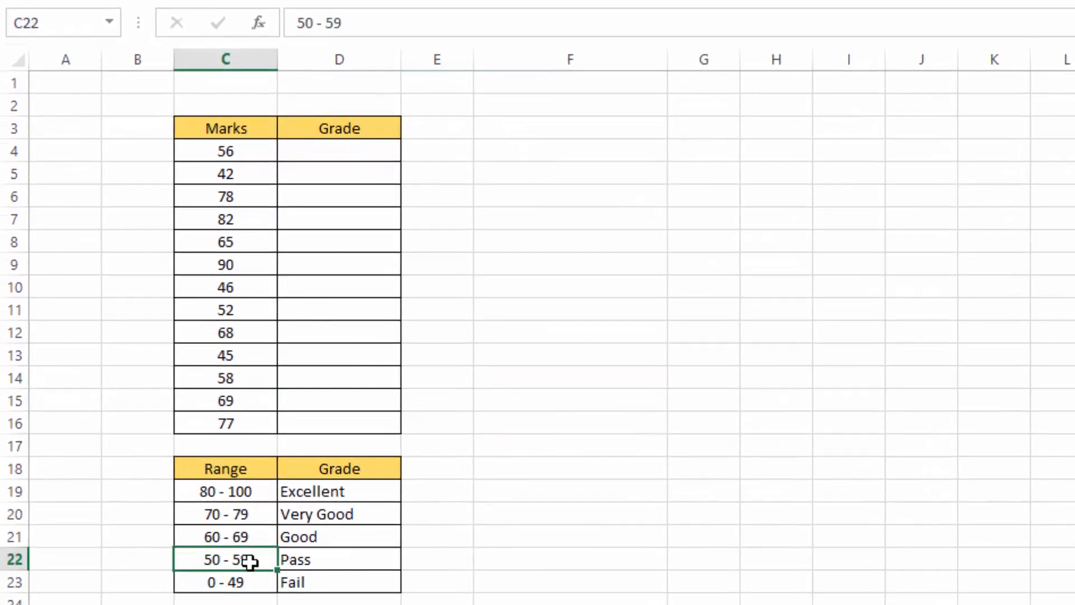
click(241, 582)
click(247, 555)
click(252, 531)
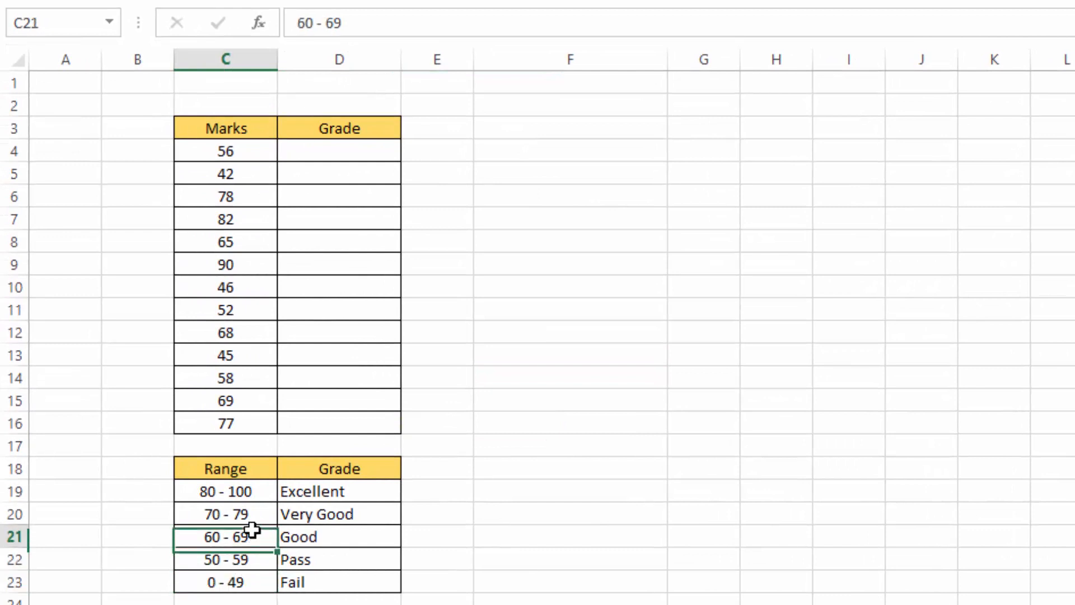
click(251, 507)
click(256, 492)
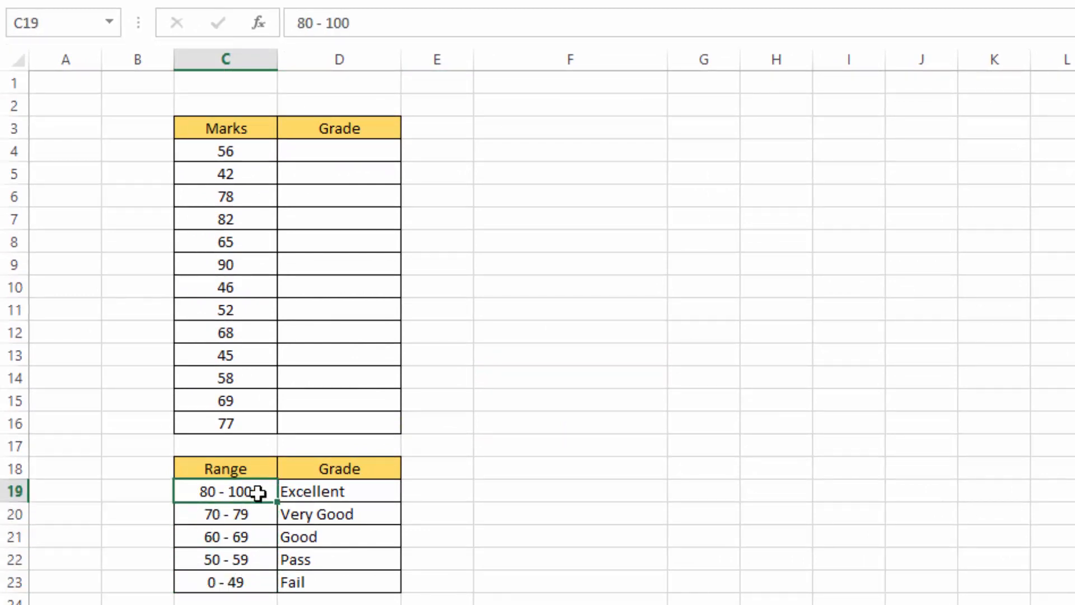
Start an IF formula in D4 that returns "Fail" when C4<=49, ready for its value-if-false argument.
click(329, 149)
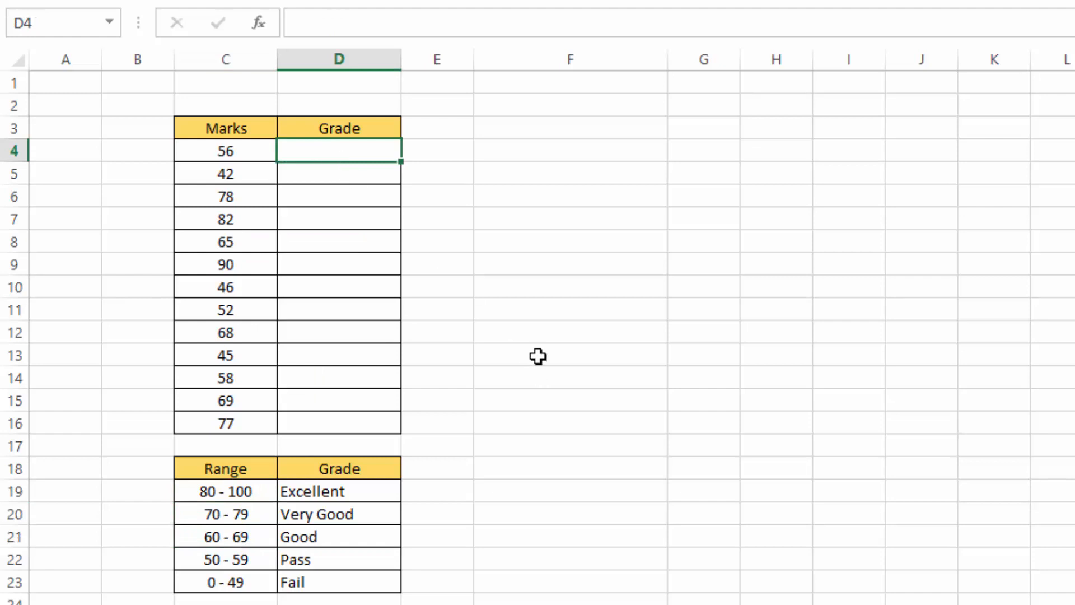
text(=iuf)
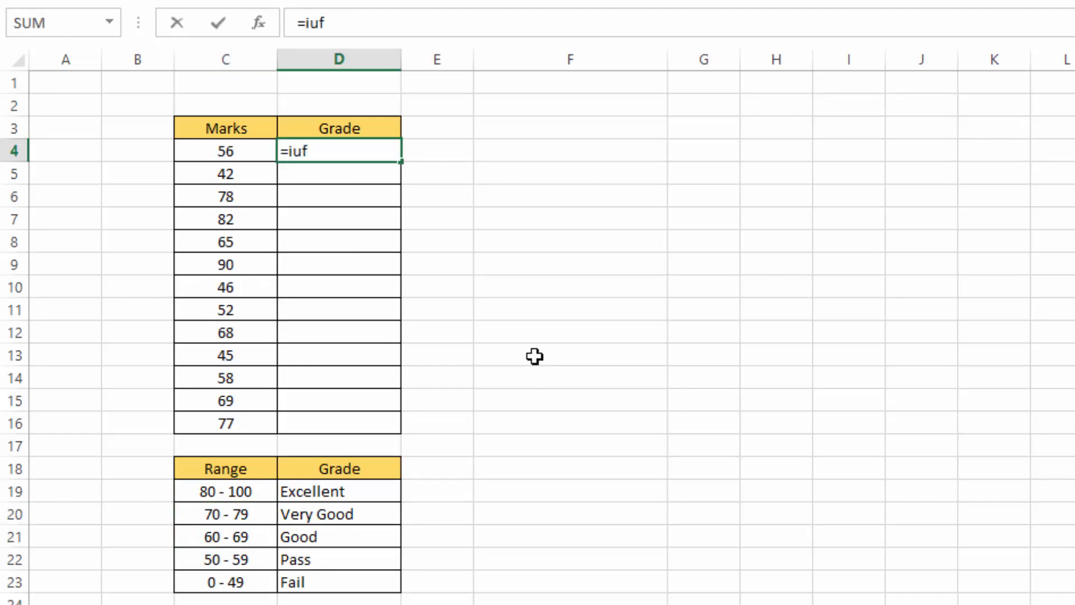
key(BackSpace)
key(BackSpace)
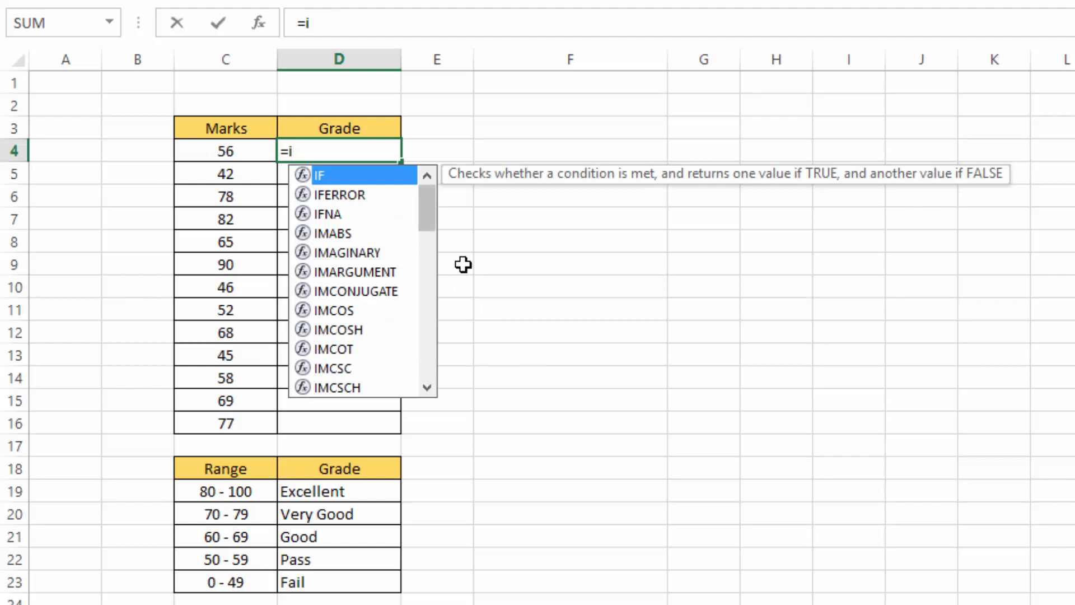
double_click(333, 175)
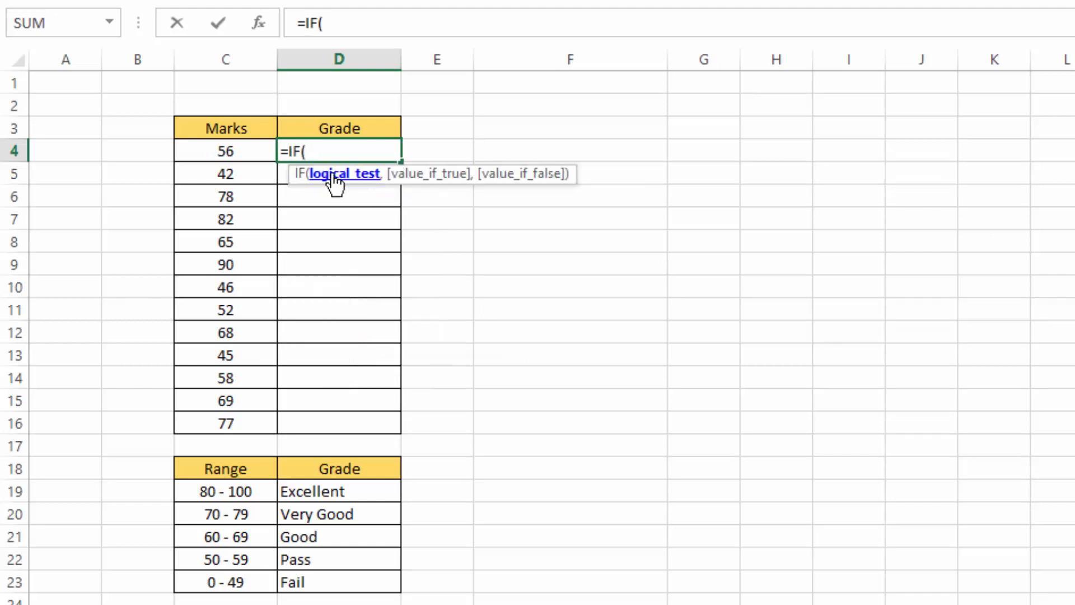
click(232, 150)
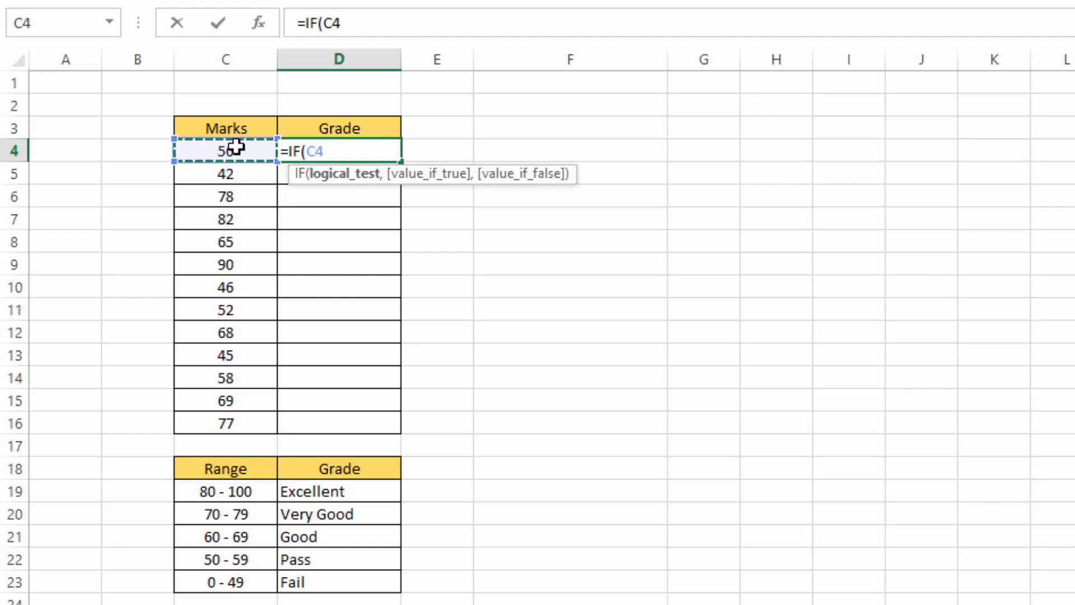
text(<)
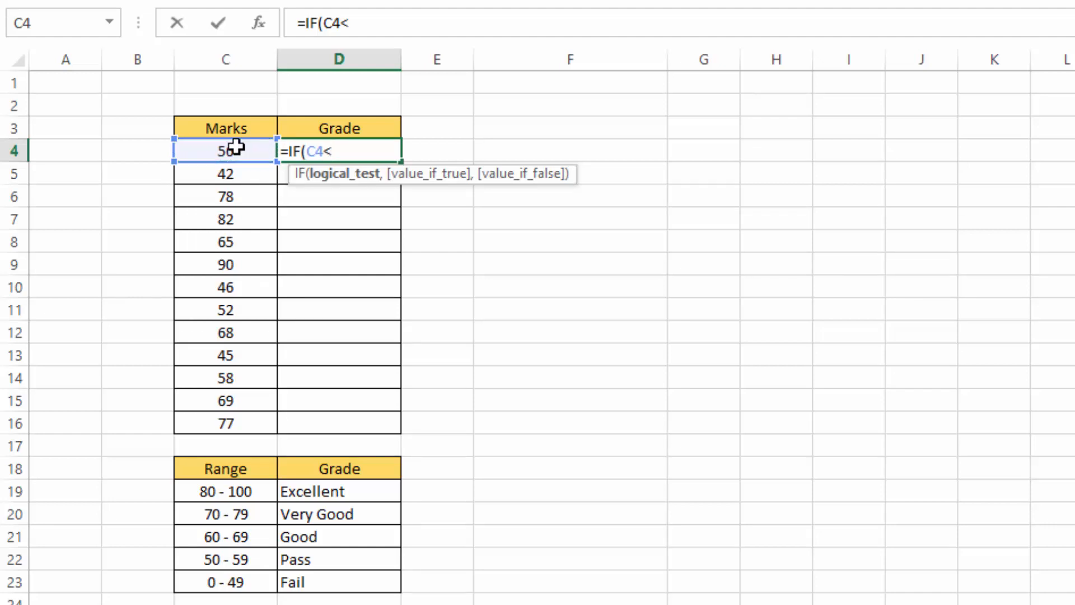
text(=)
text(49)
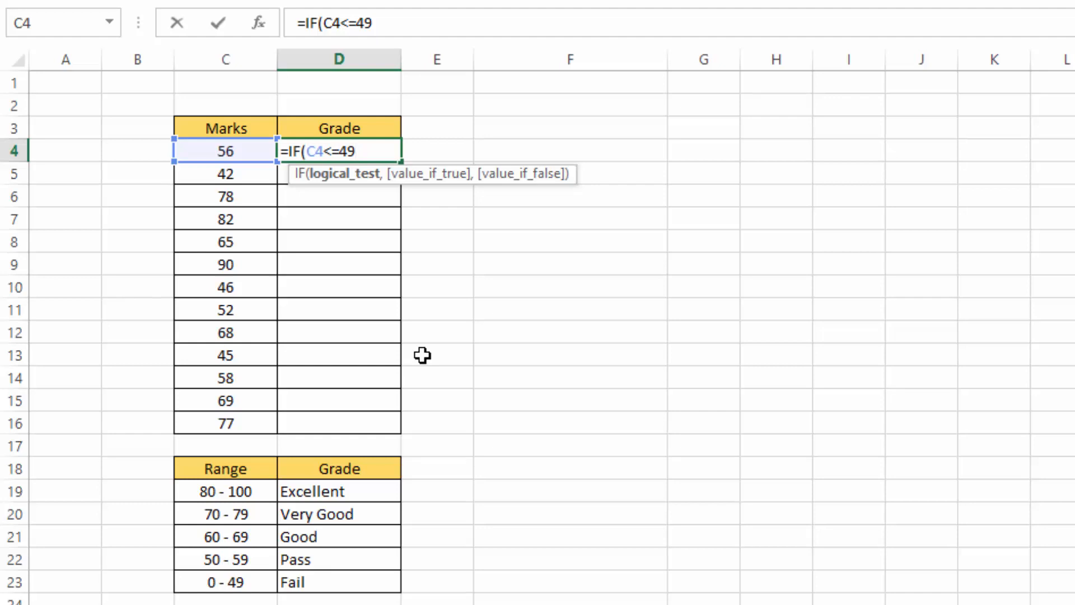
text(,)
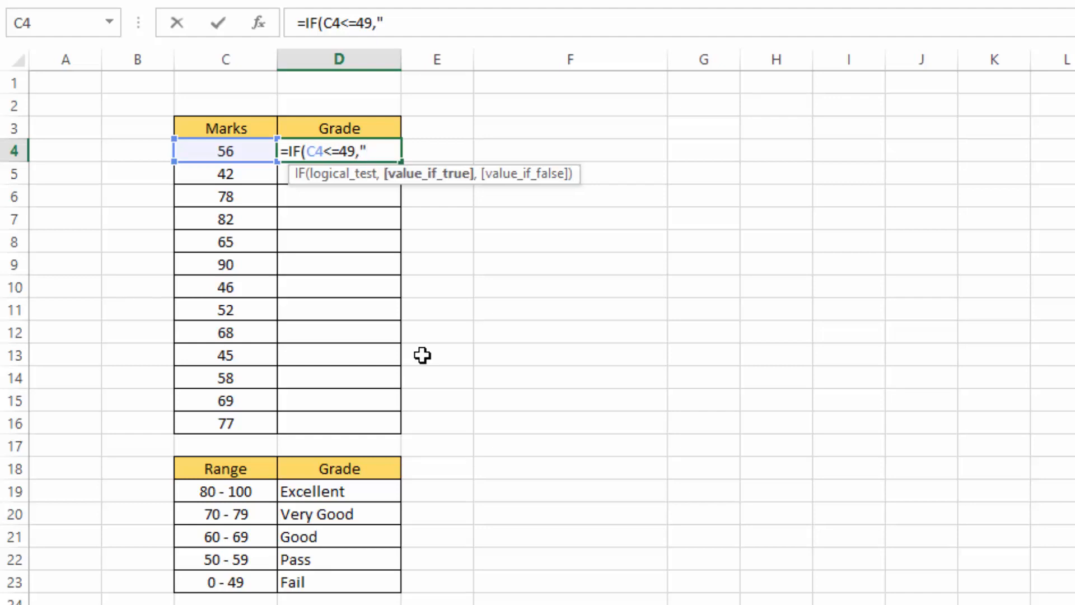
text("Fail)
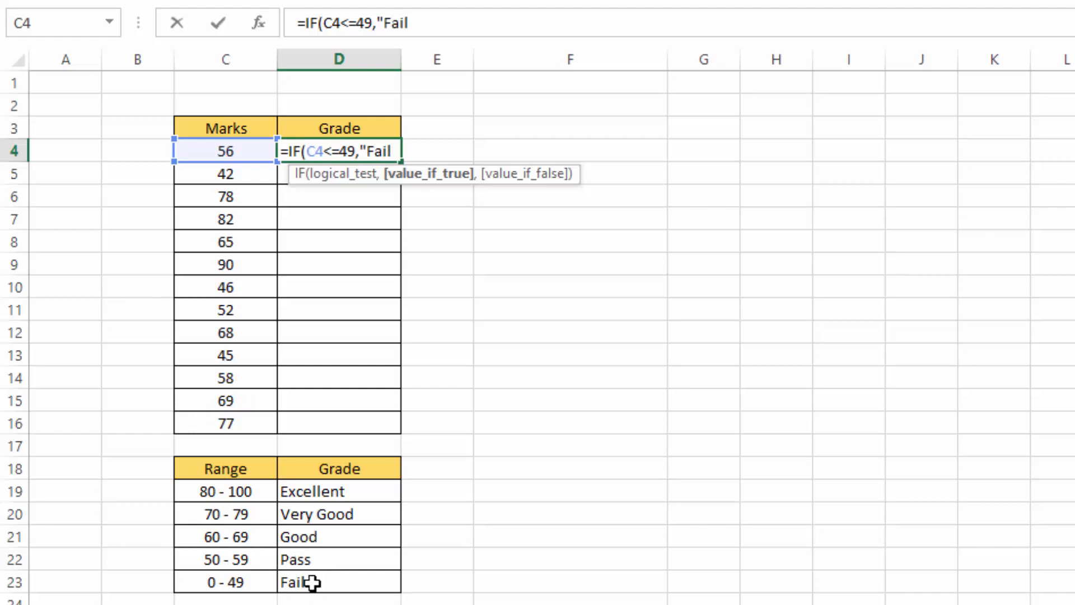
text(",)
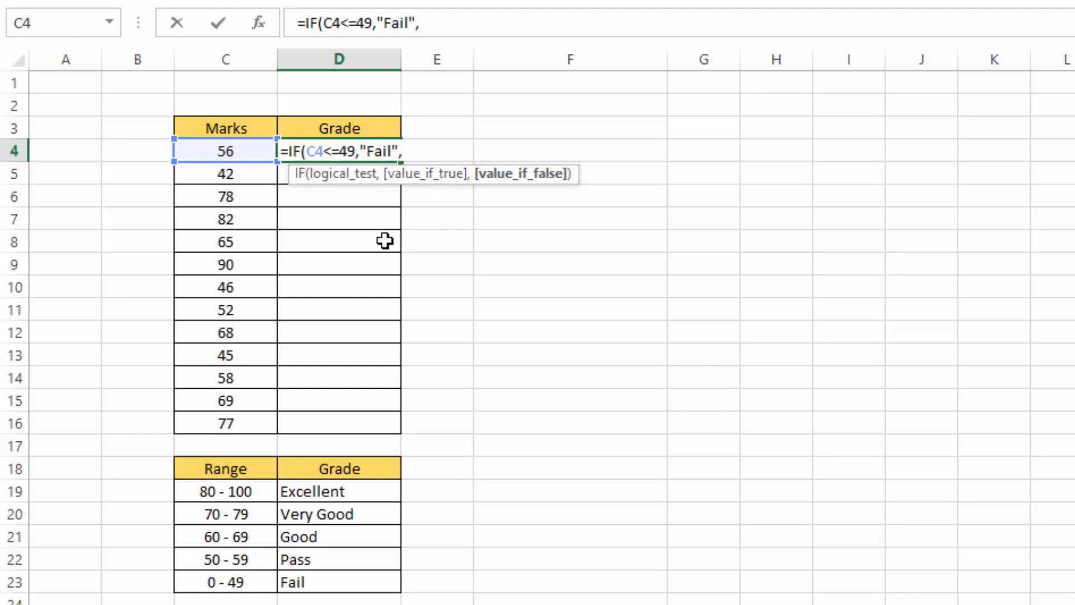
Nest a second IF as the value-if-false argument, returning "Pass" when C4<=59.
text(if)
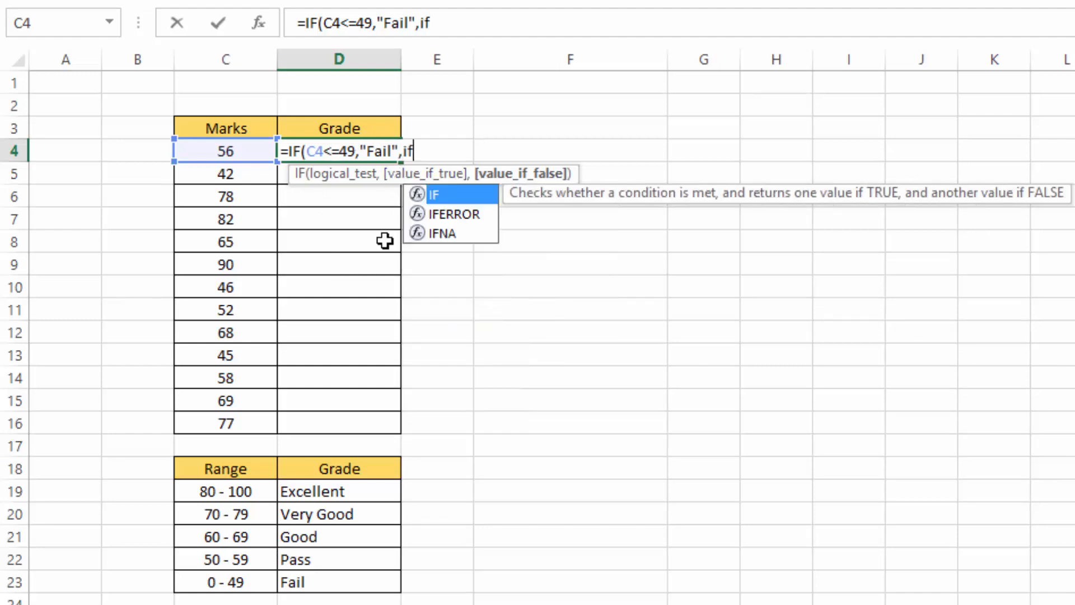
double_click(445, 194)
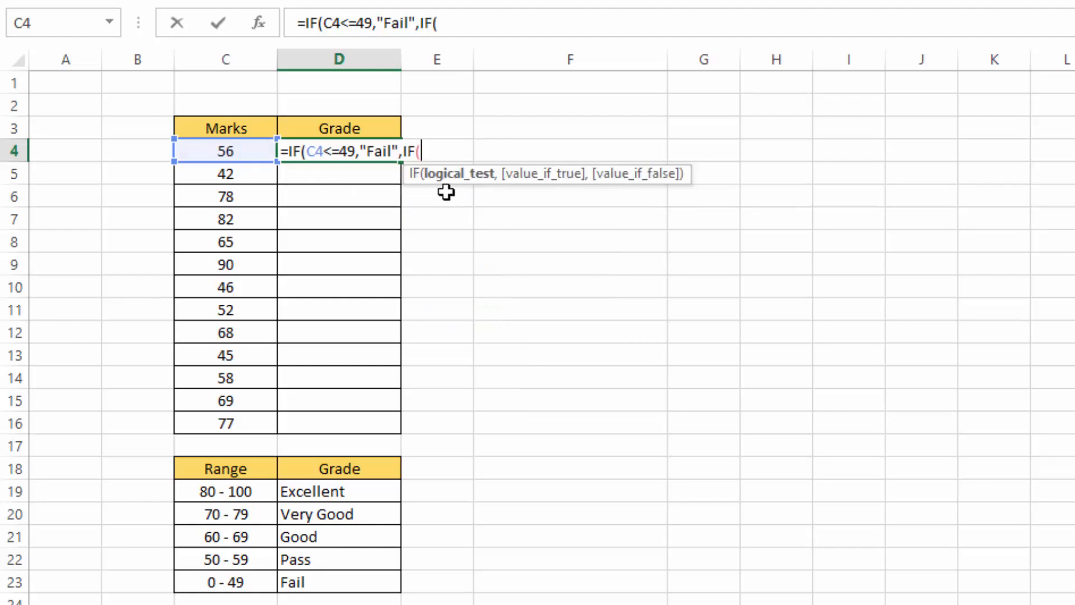
click(222, 151)
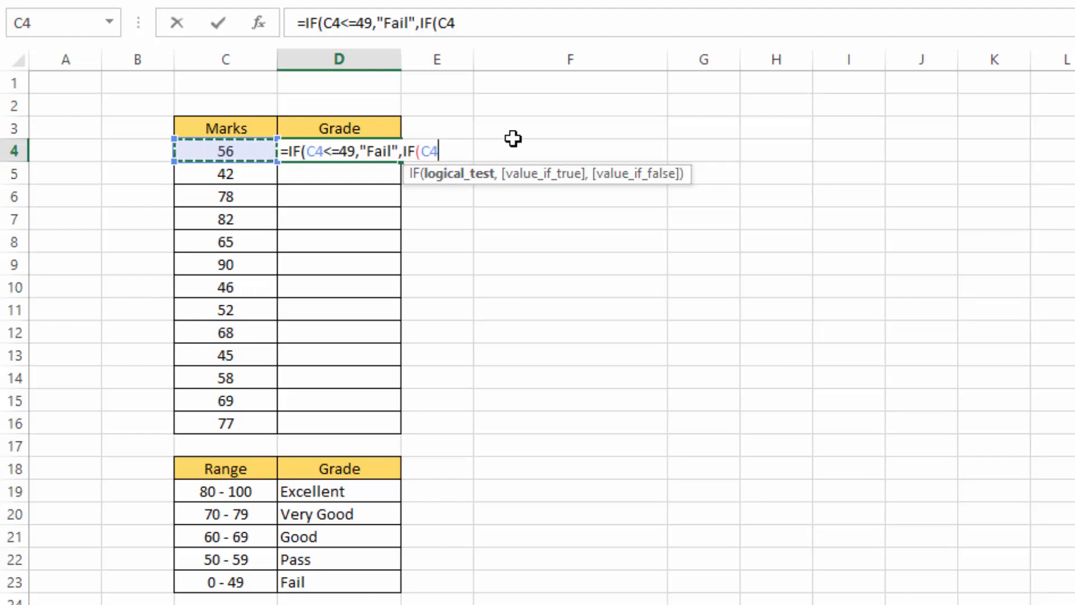
text(<=)
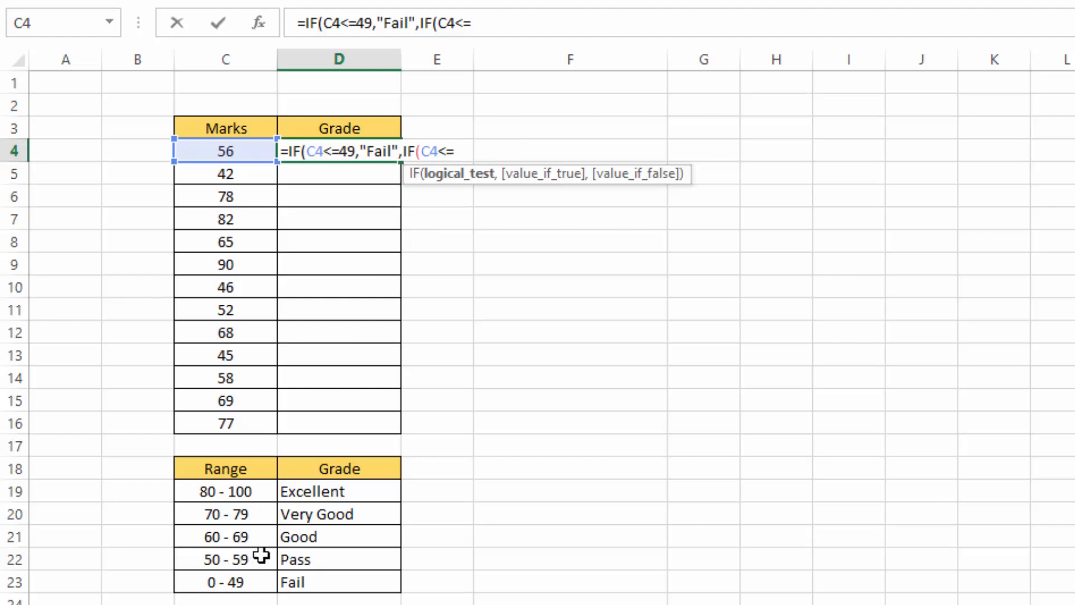
text(59)
text(,)
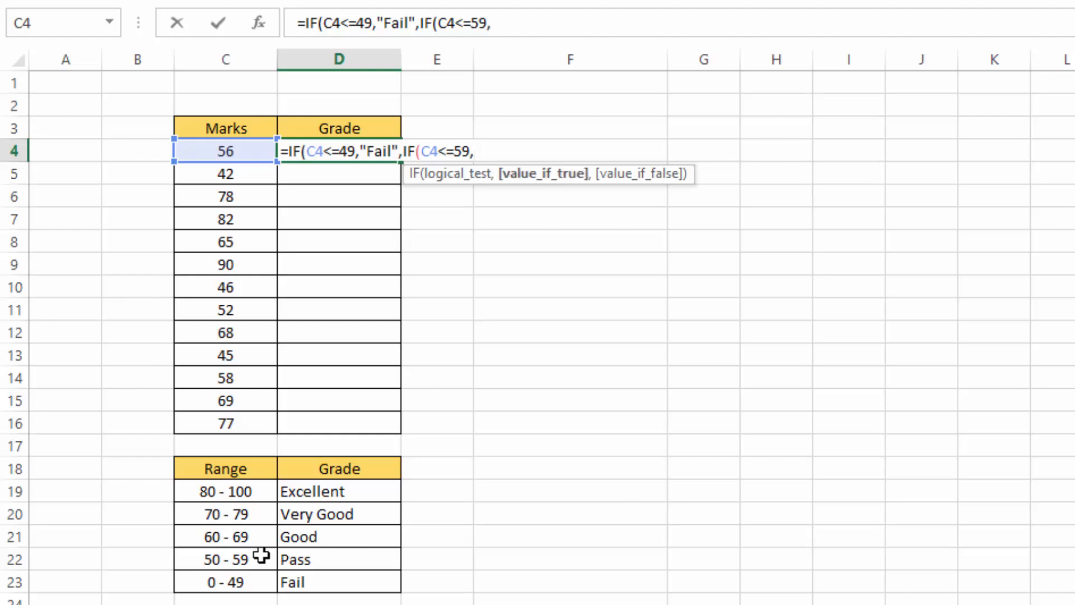
text("Pass)
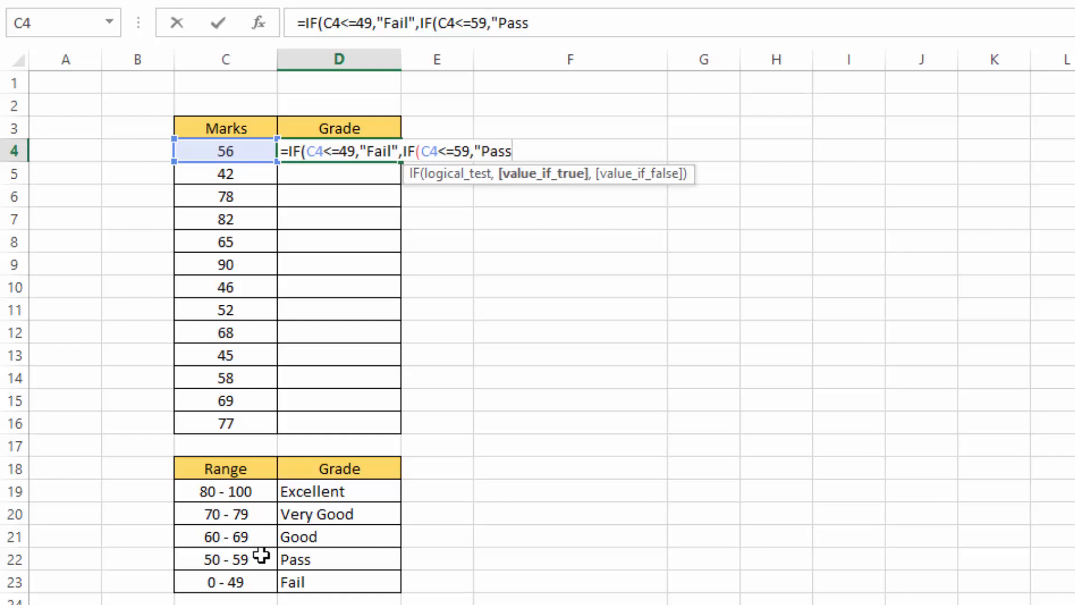
text(",)
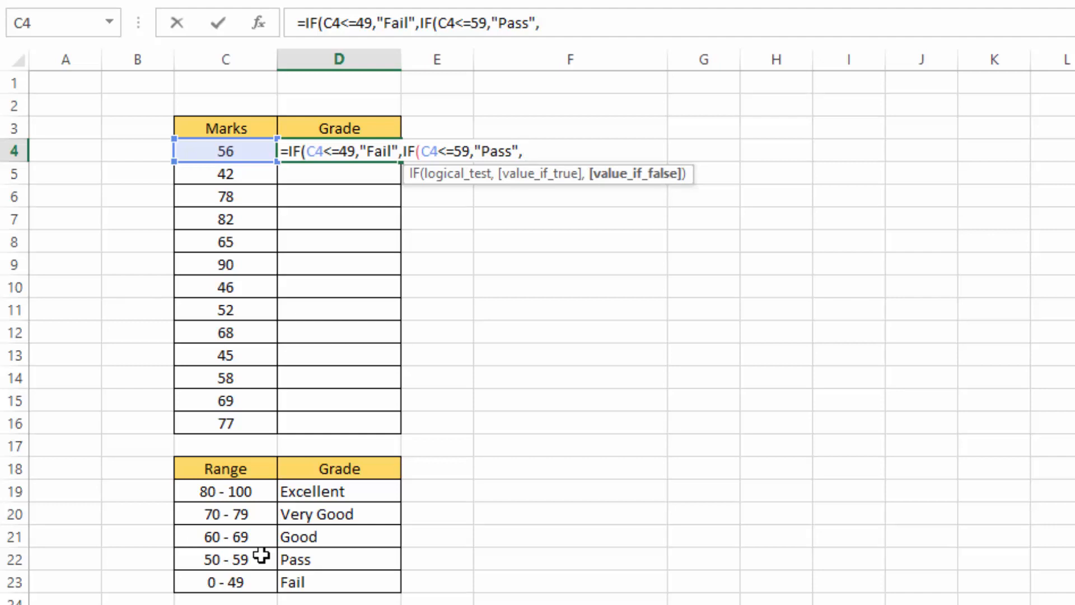
Nest a third IF in the D4 formula that returns "Good" when C4<=69.
text(I)
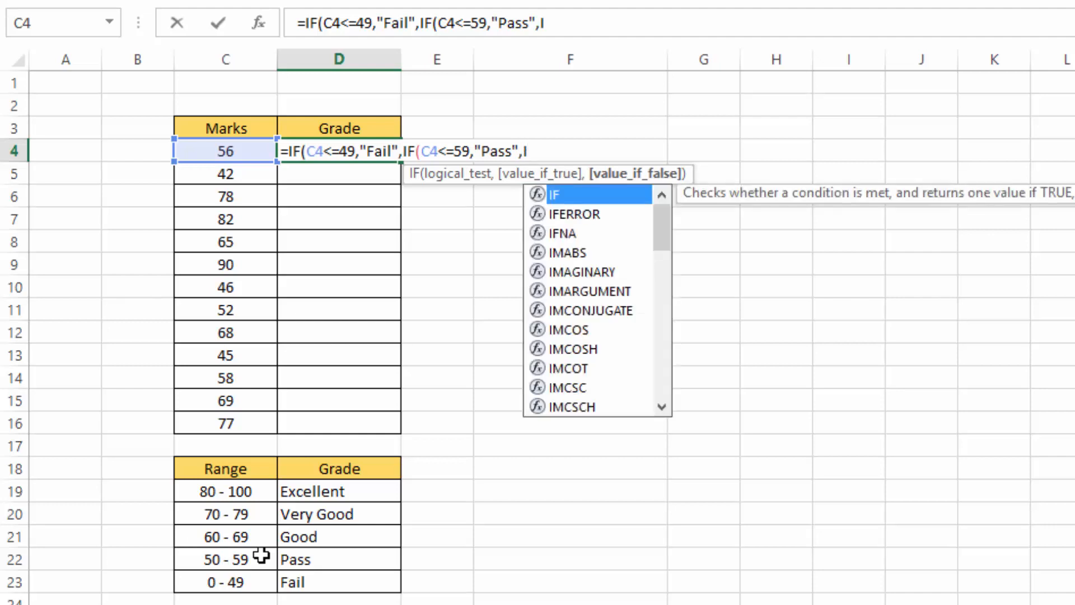
text(F)
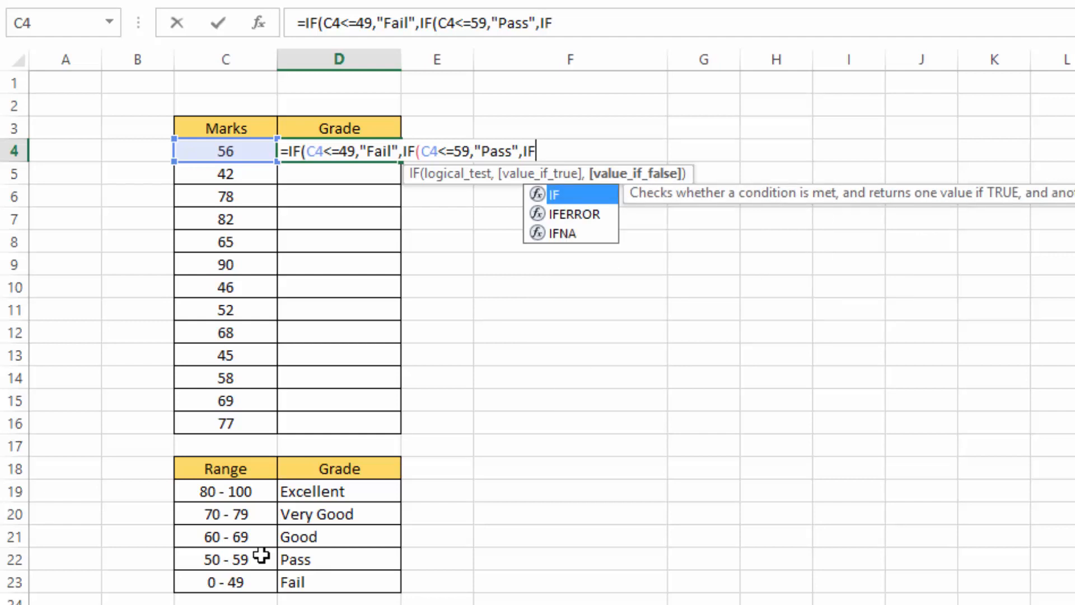
double_click(574, 193)
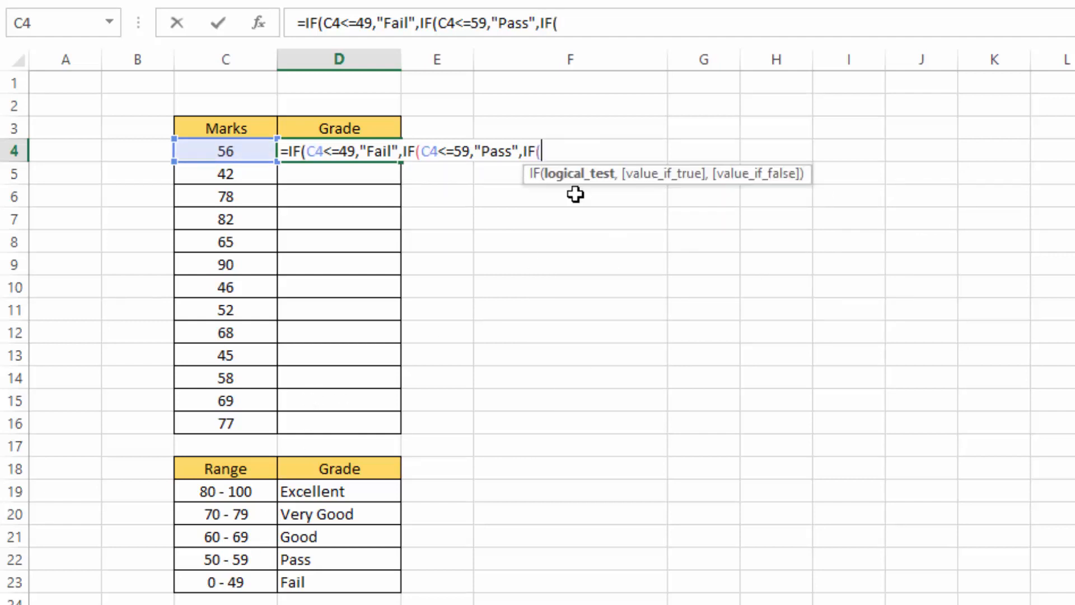
click(208, 150)
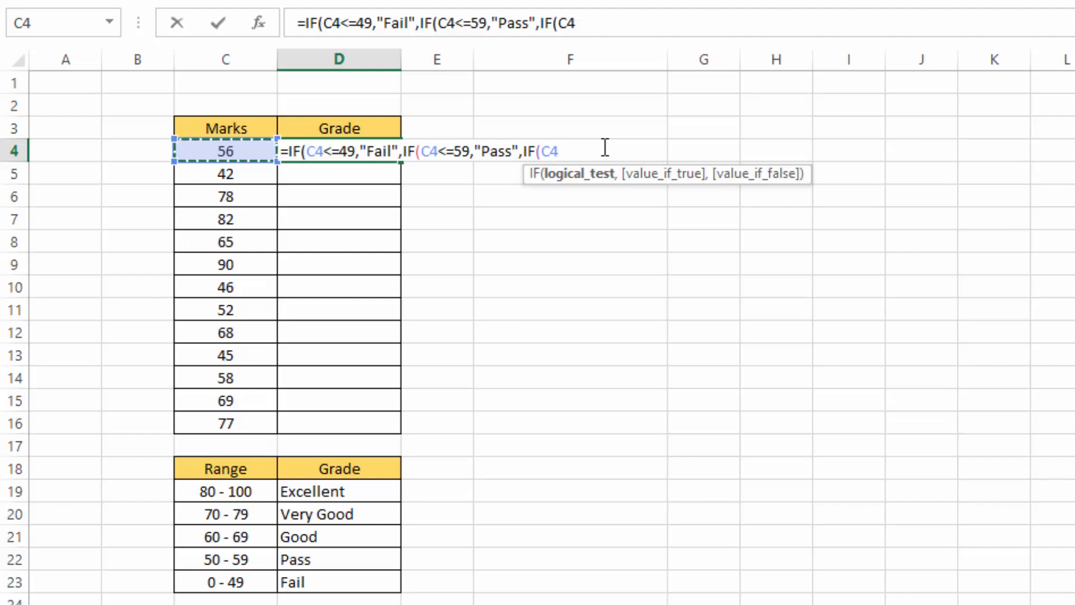
text(<=)
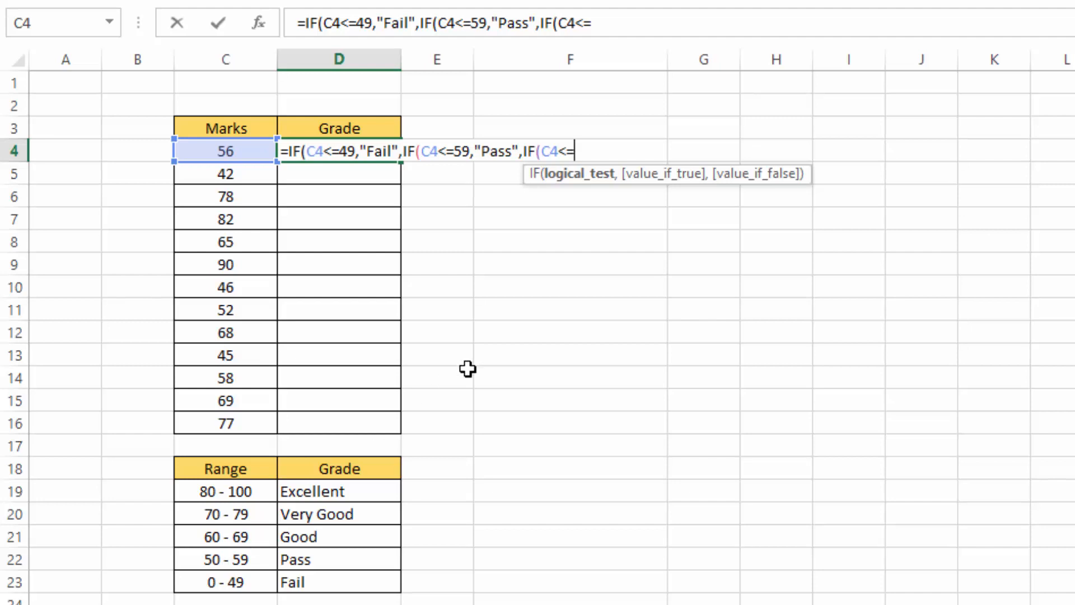
text(69,)
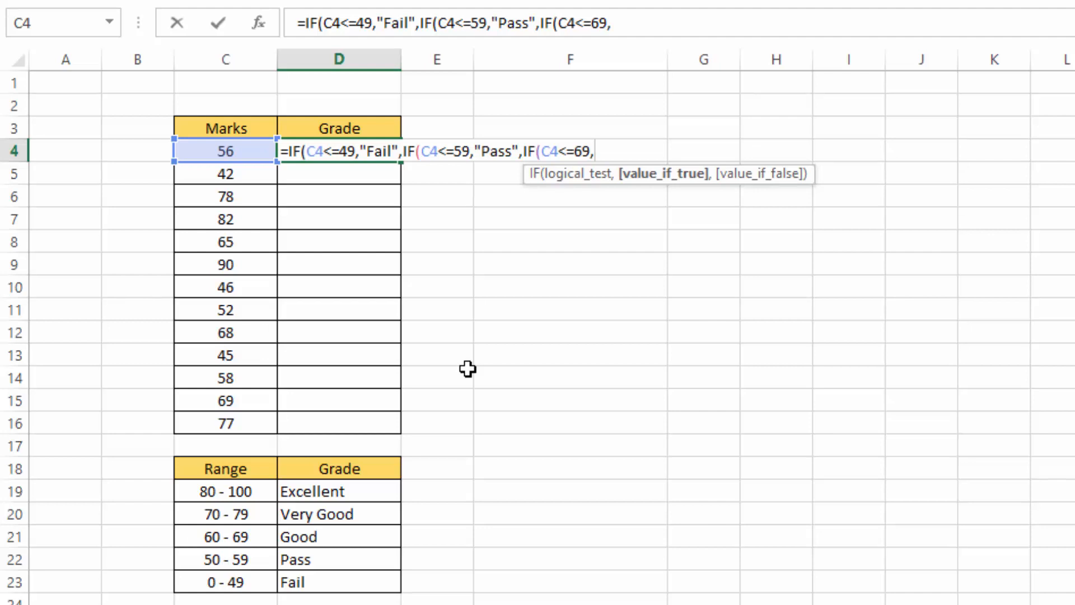
text("good)
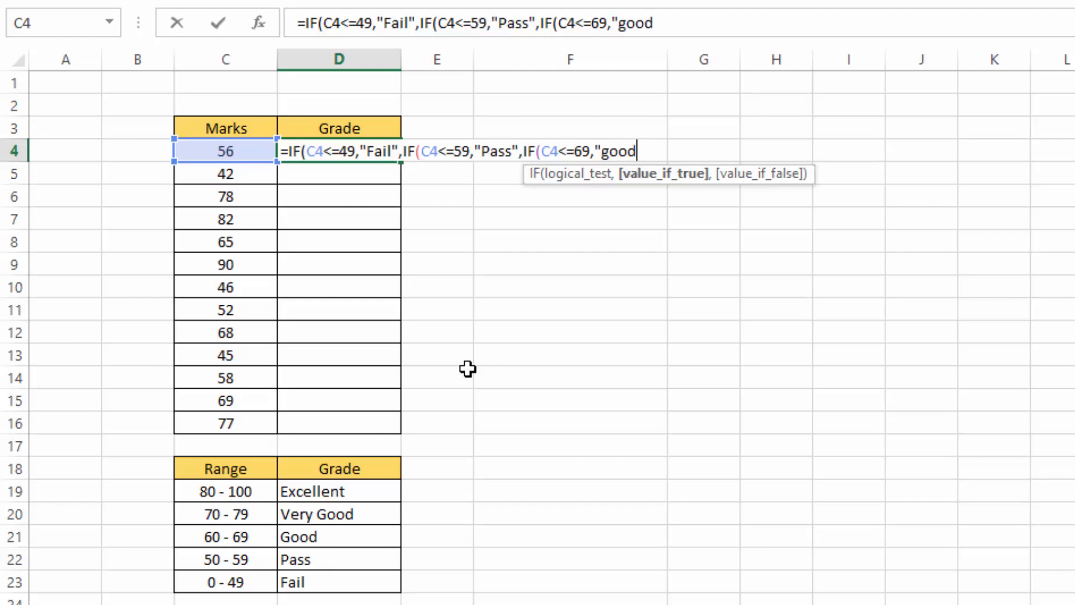
key(BackSpace)
key(BackSpace)
key(BackSpace)
key(BackSpace)
text(Good)
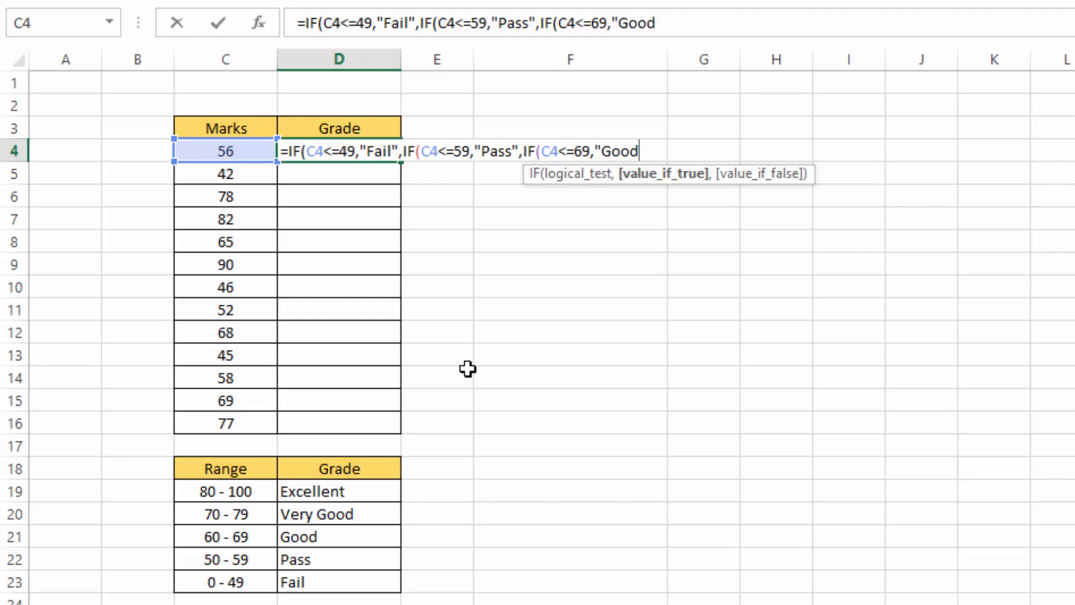
text(",)
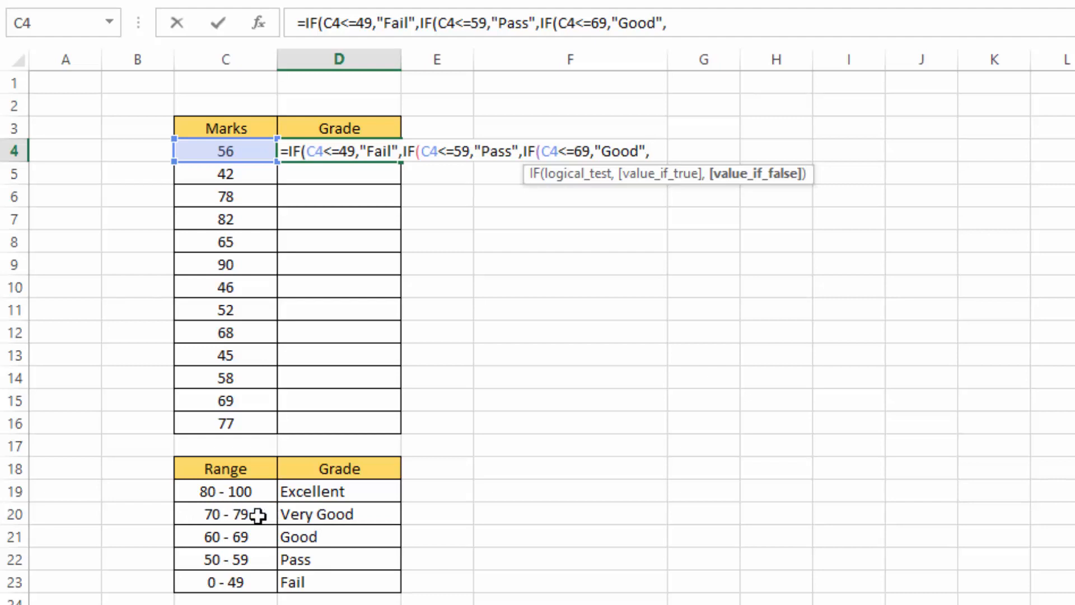
Nest a fourth IF in the D4 formula that returns "Very Good" when C4<=79.
text(IF)
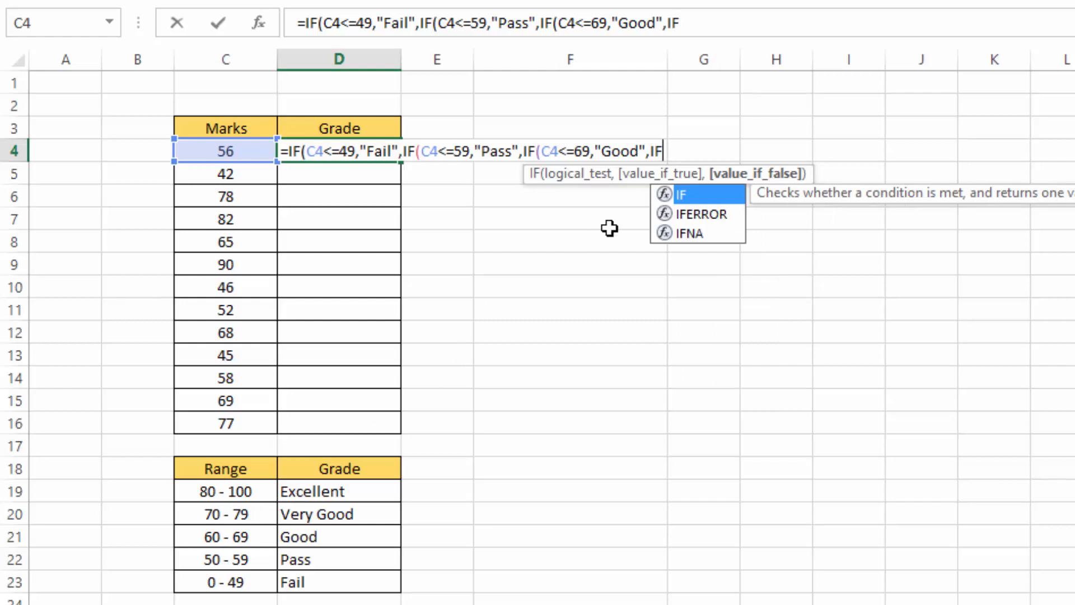
double_click(697, 194)
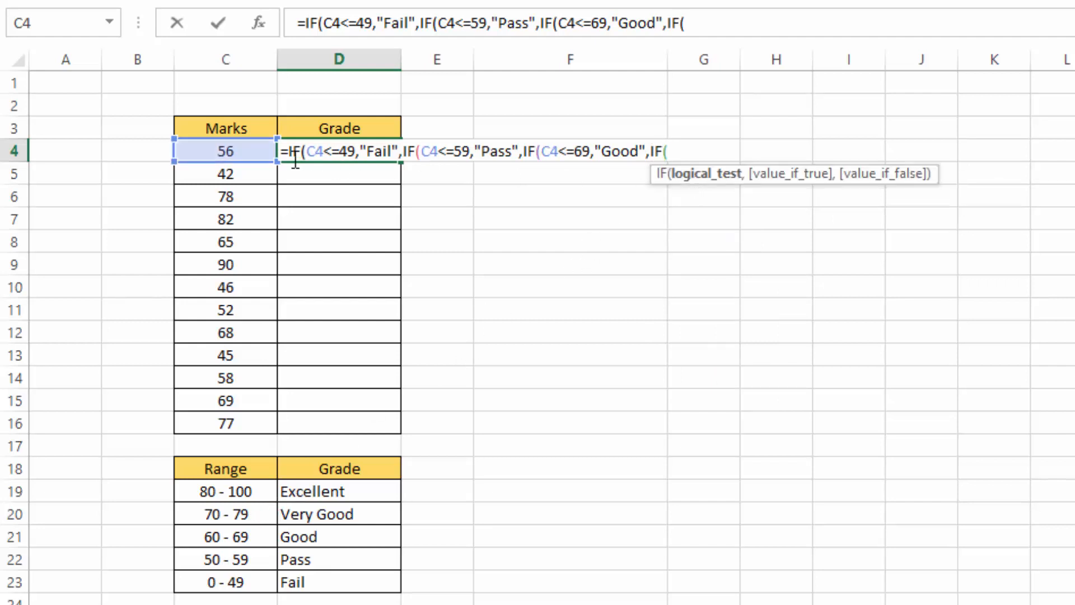
click(207, 150)
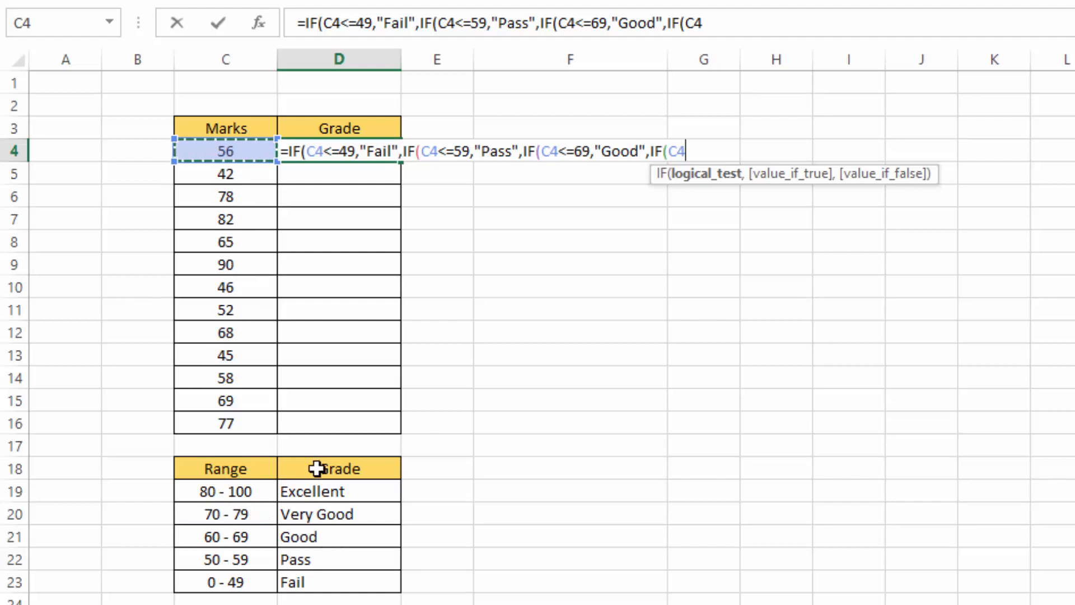
text(<)
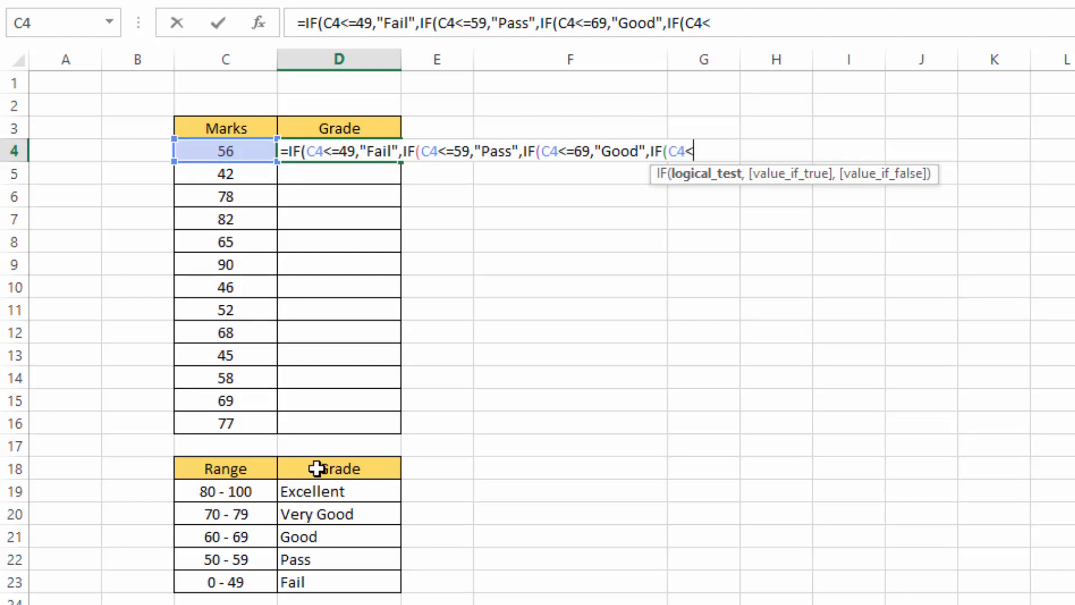
text(=7)
text(9,)
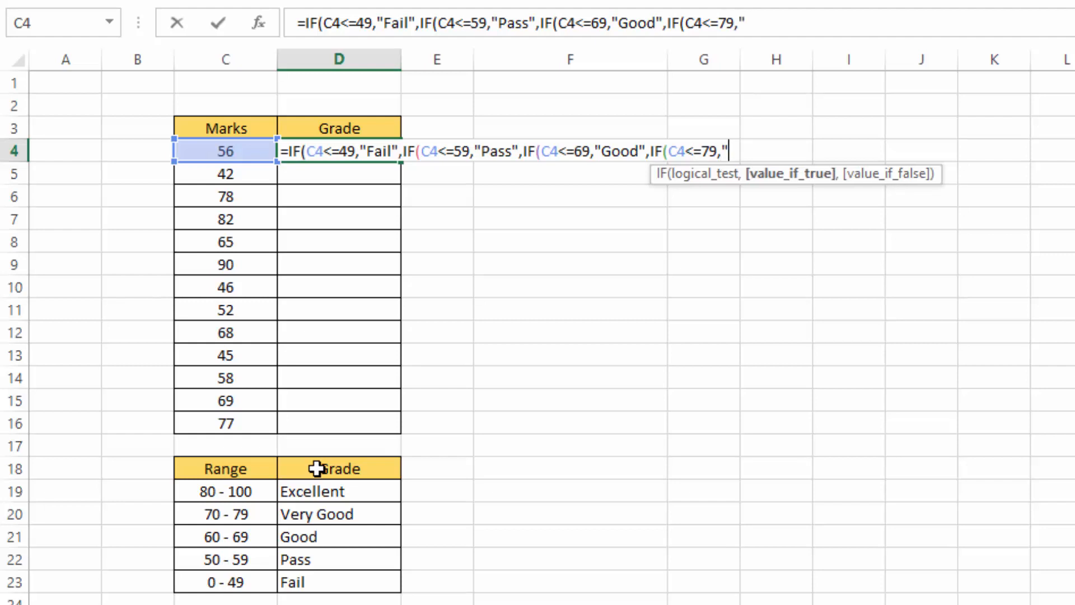
text("Very Good)
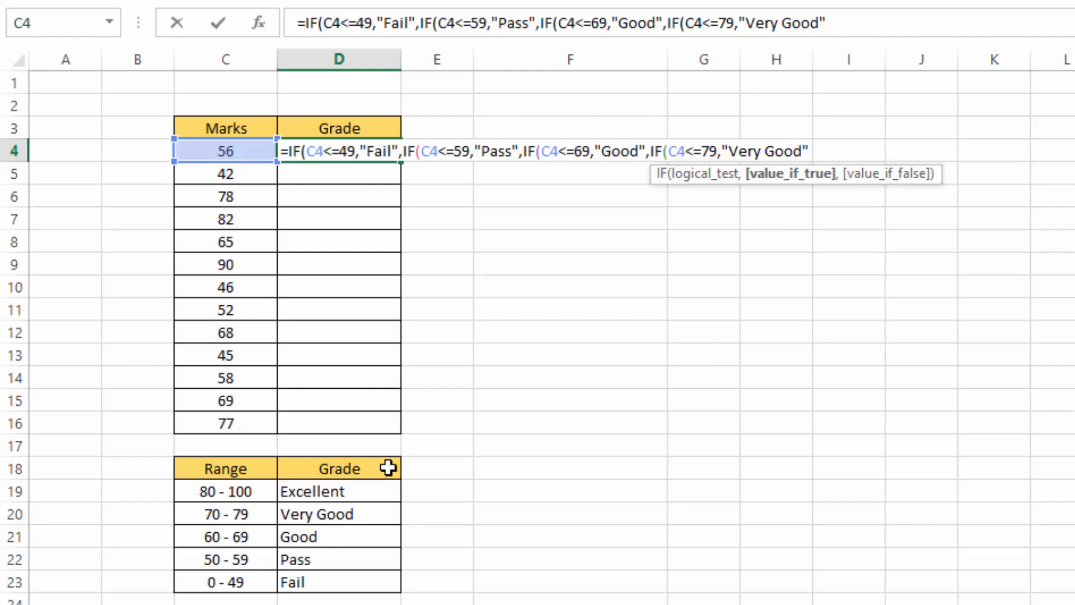
Finish the D4 formula with "Excellent" as the last value-if-false, close all four nested IFs and enter it.
text(,)
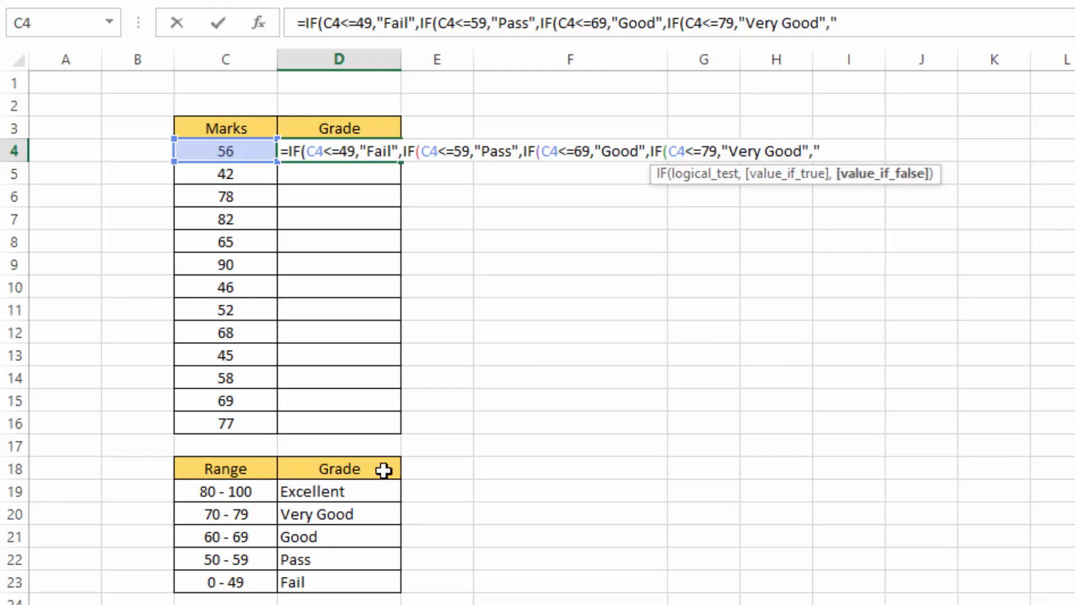
text("Excell)
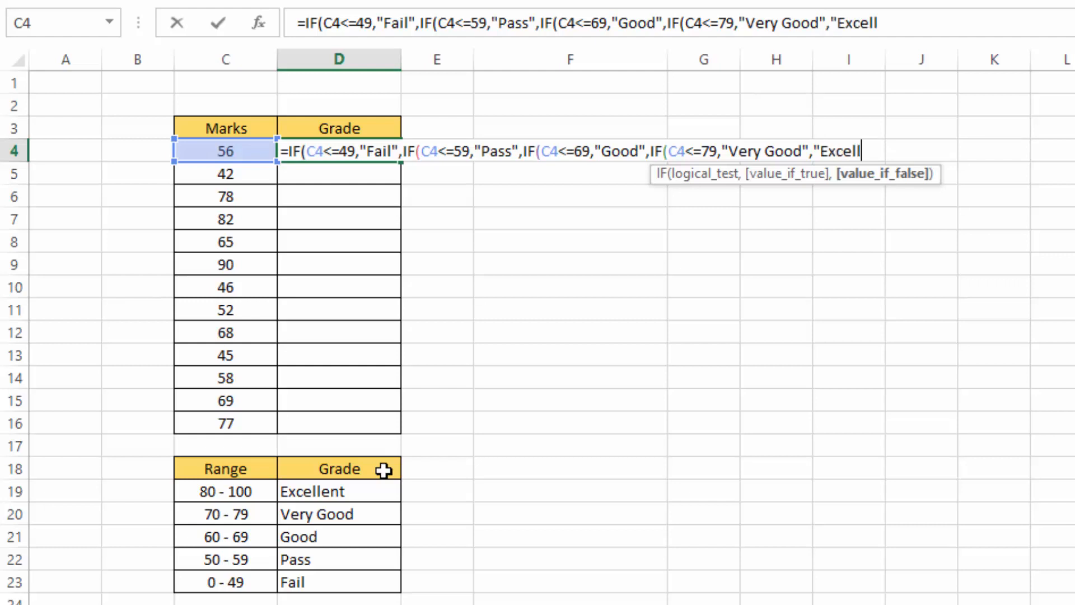
text(ent)
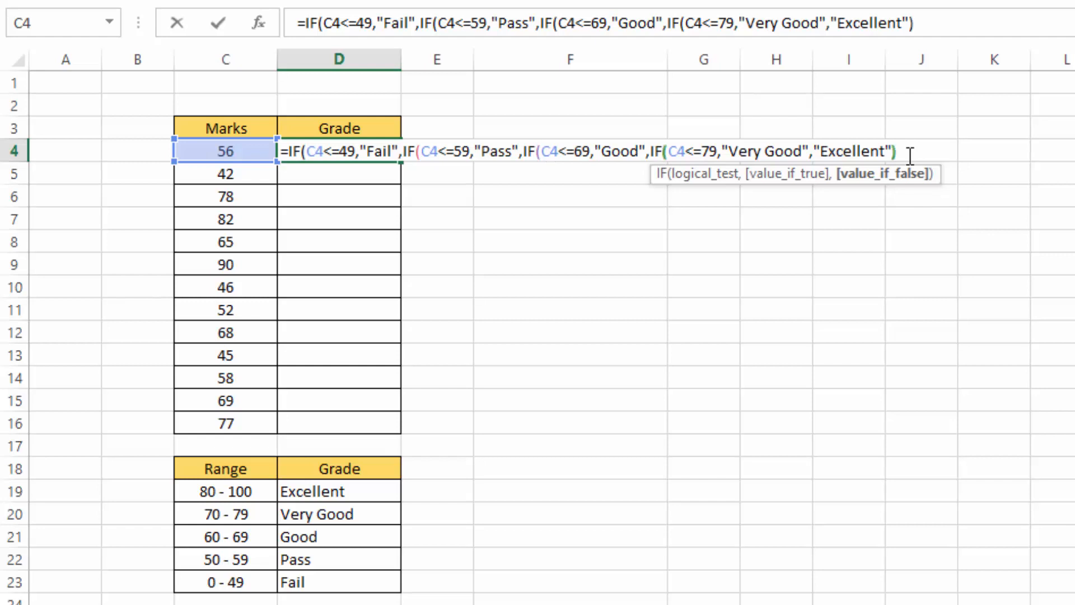
text())))
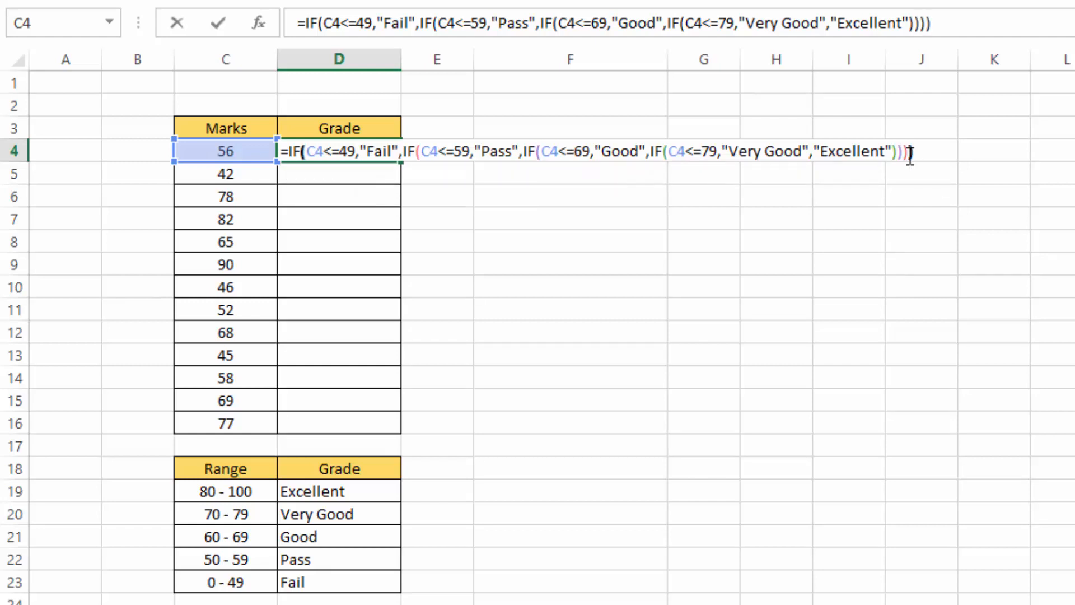
key(Return)
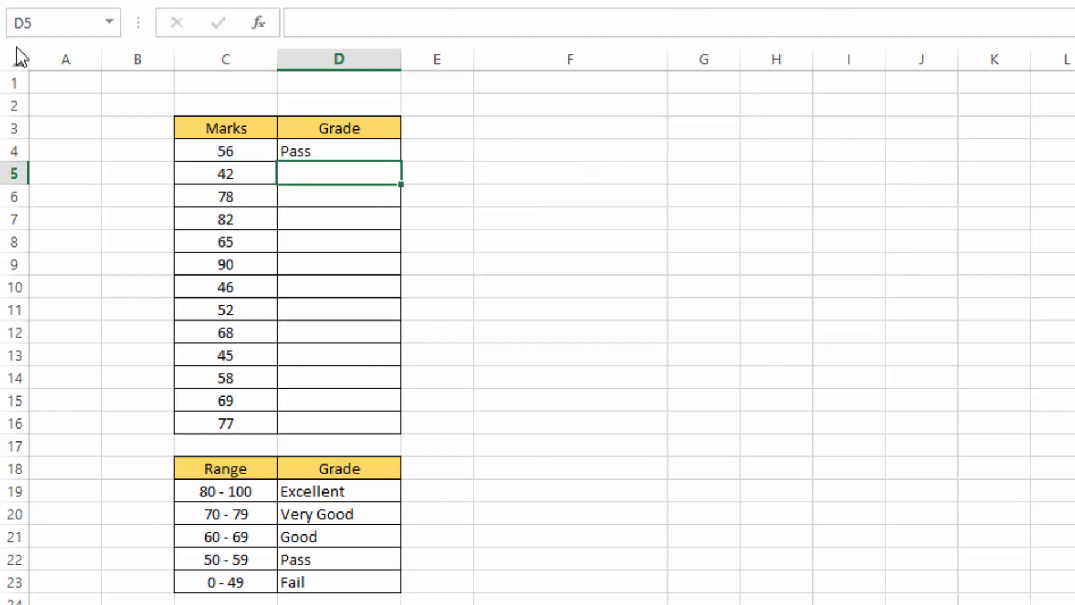
Examine the <= operators in the first two logical tests of the D4 formula, leaving the formula as is.
click(301, 150)
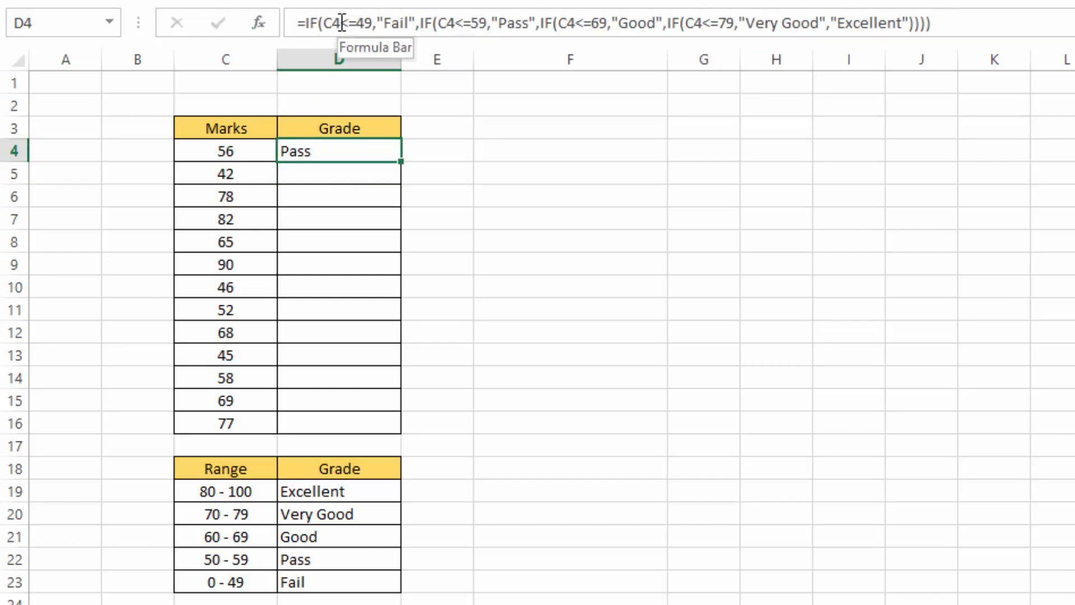
drag(343, 23, 359, 19)
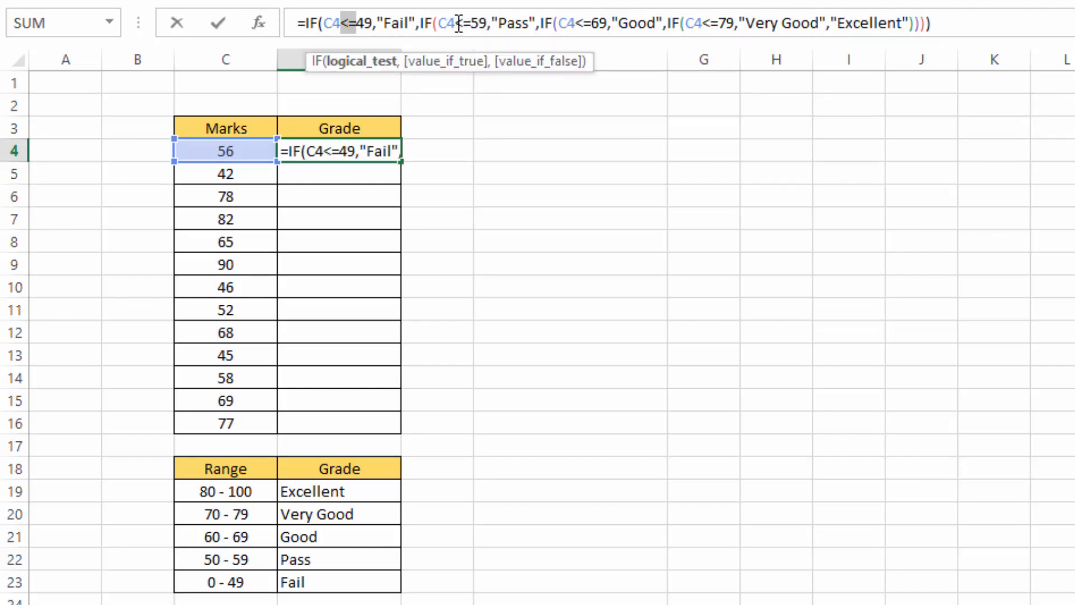
drag(455, 23, 471, 22)
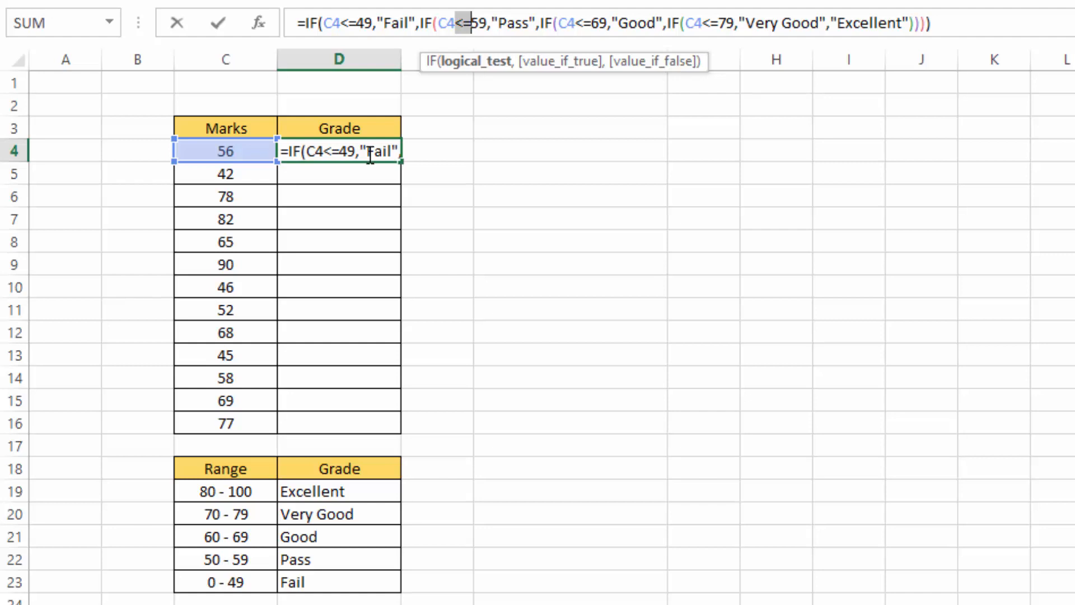
click(943, 25)
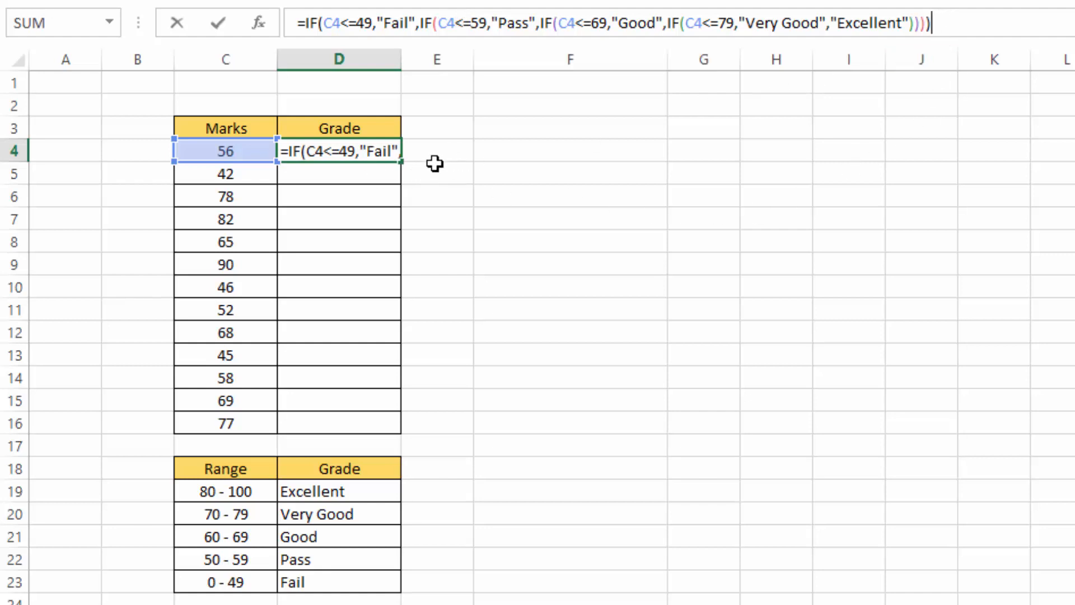
key(Return)
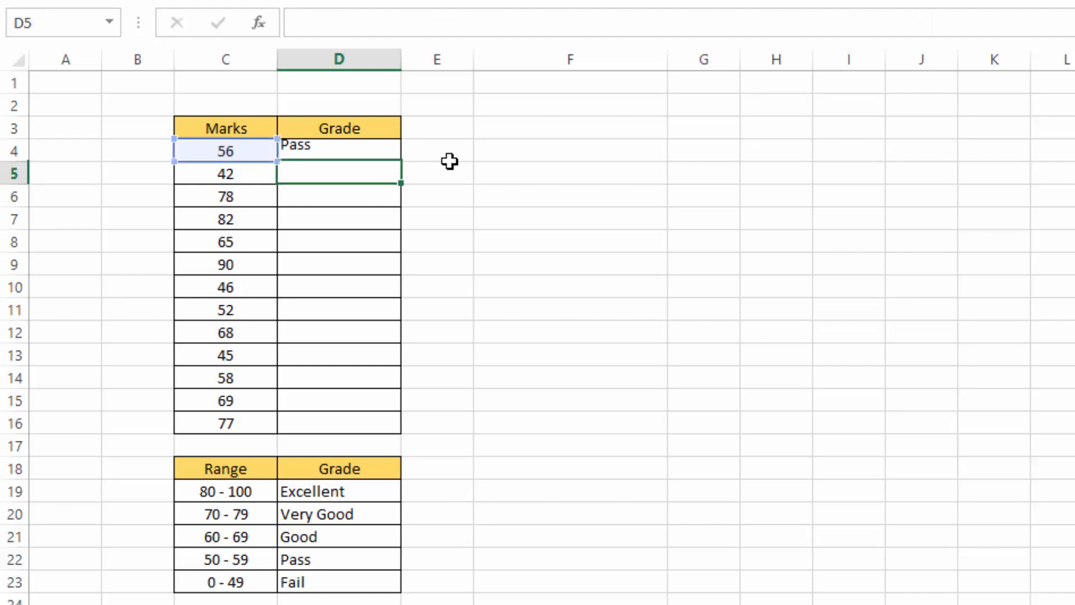
Fill the D4 grade formula down through D16 for all the marks.
click(317, 152)
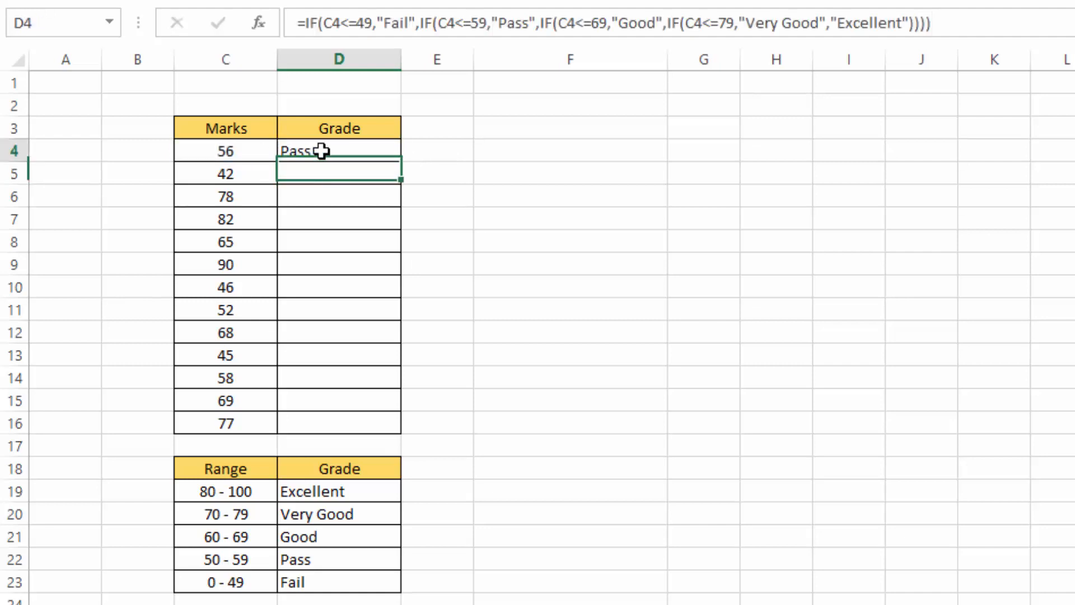
drag(400, 163, 401, 433)
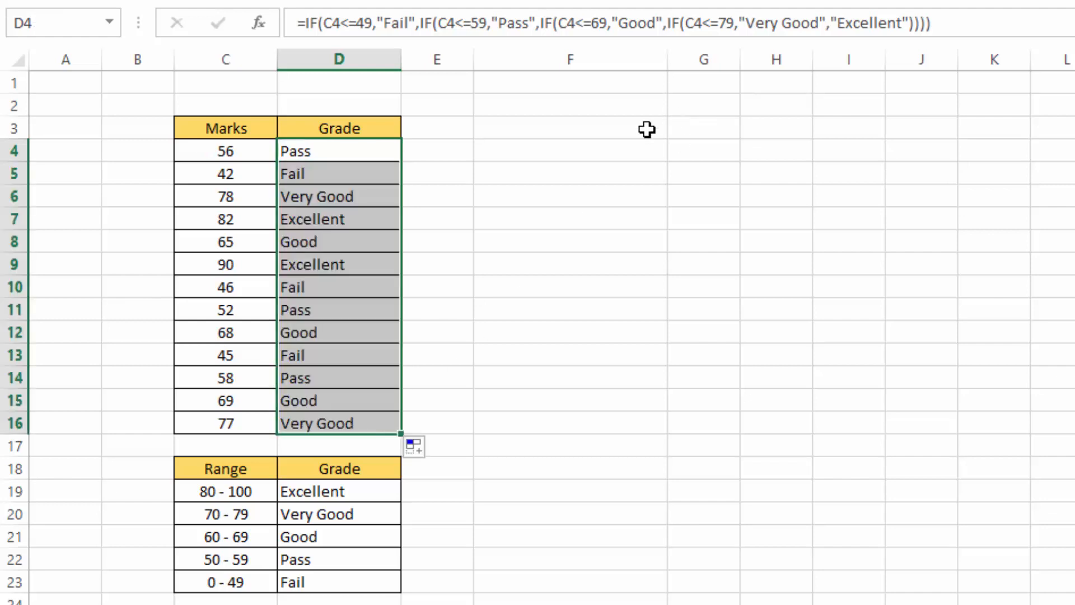
click(467, 191)
click(482, 259)
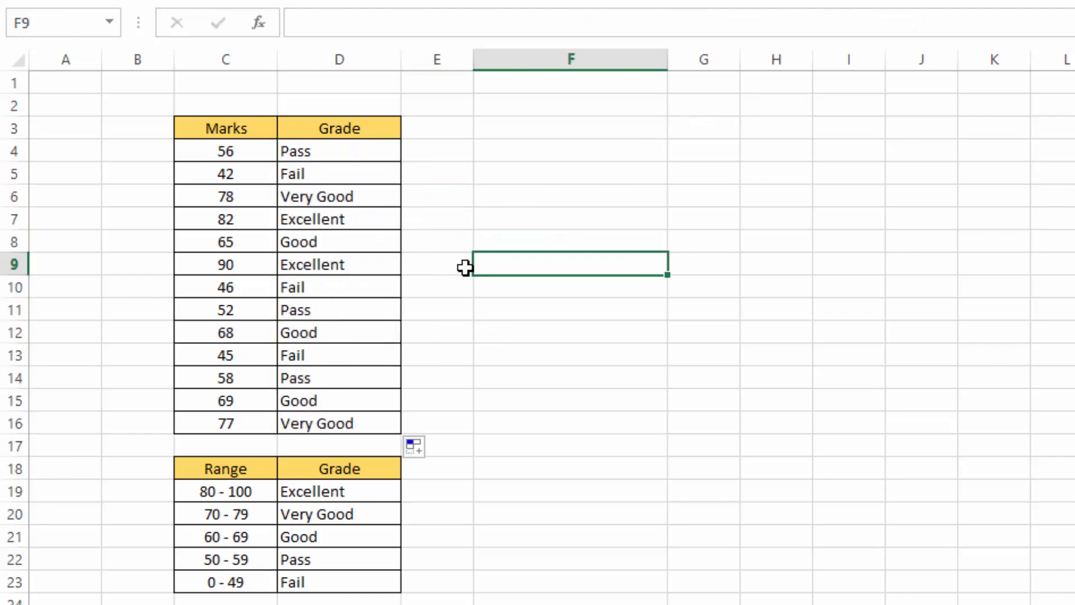
click(468, 167)
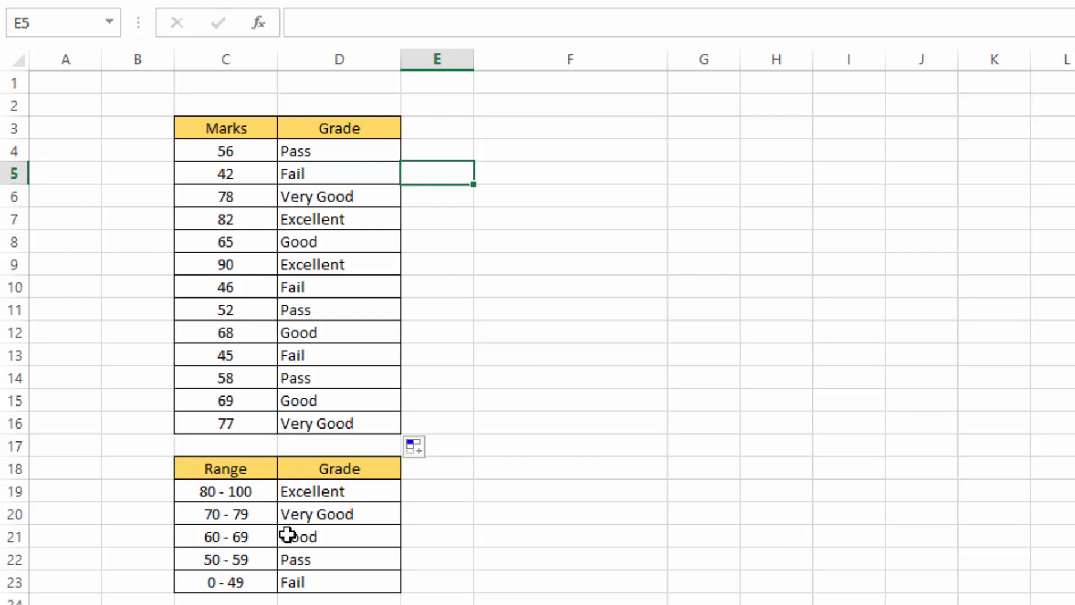
Check the Good, Very Good and Fail results in the Grade column against the range table.
click(300, 335)
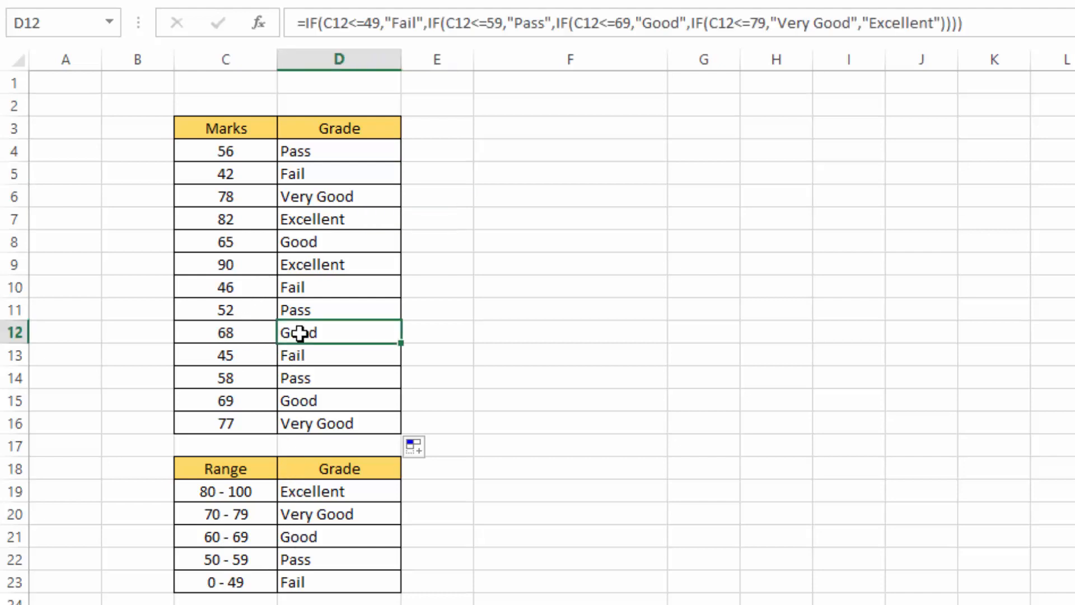
click(293, 401)
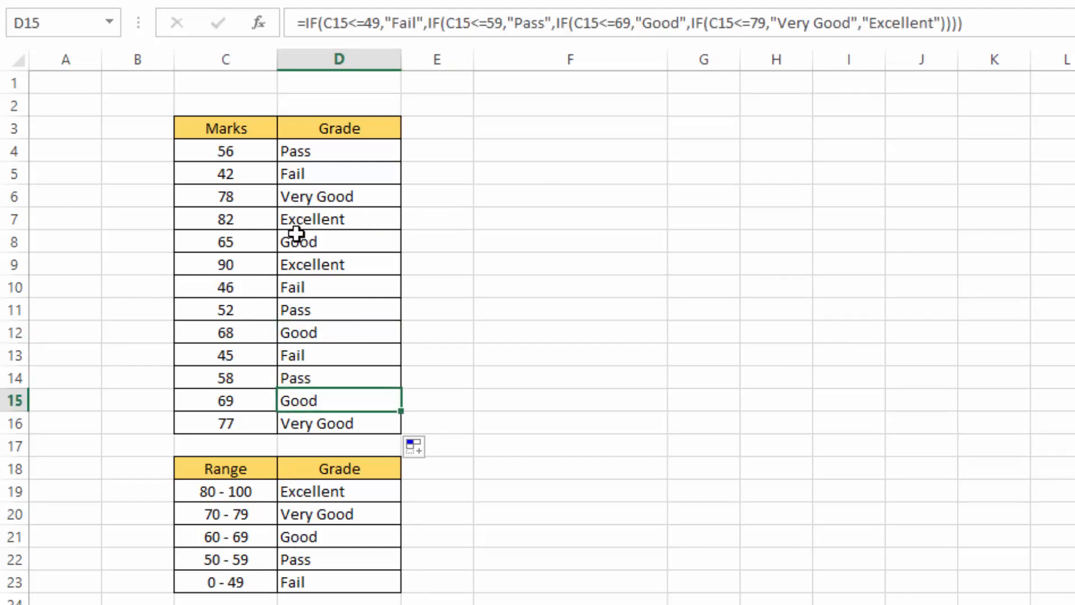
click(289, 513)
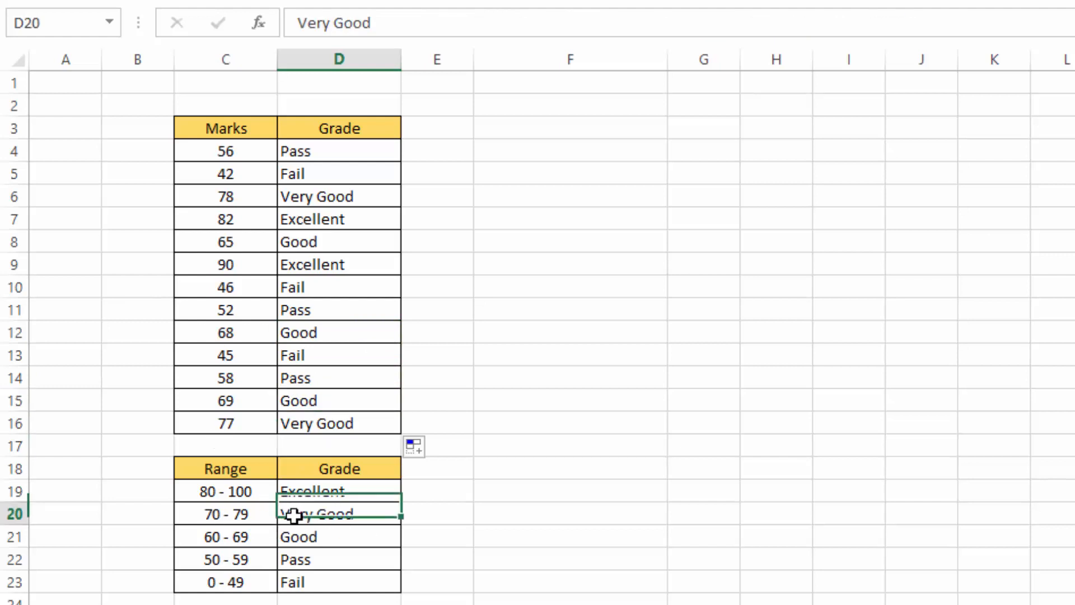
click(310, 420)
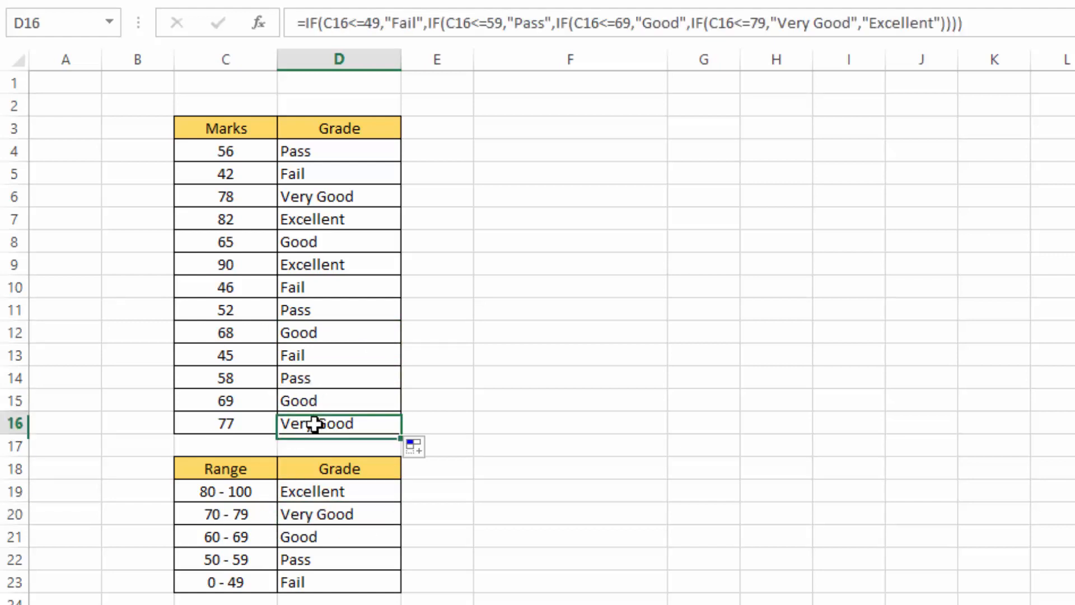
click(303, 199)
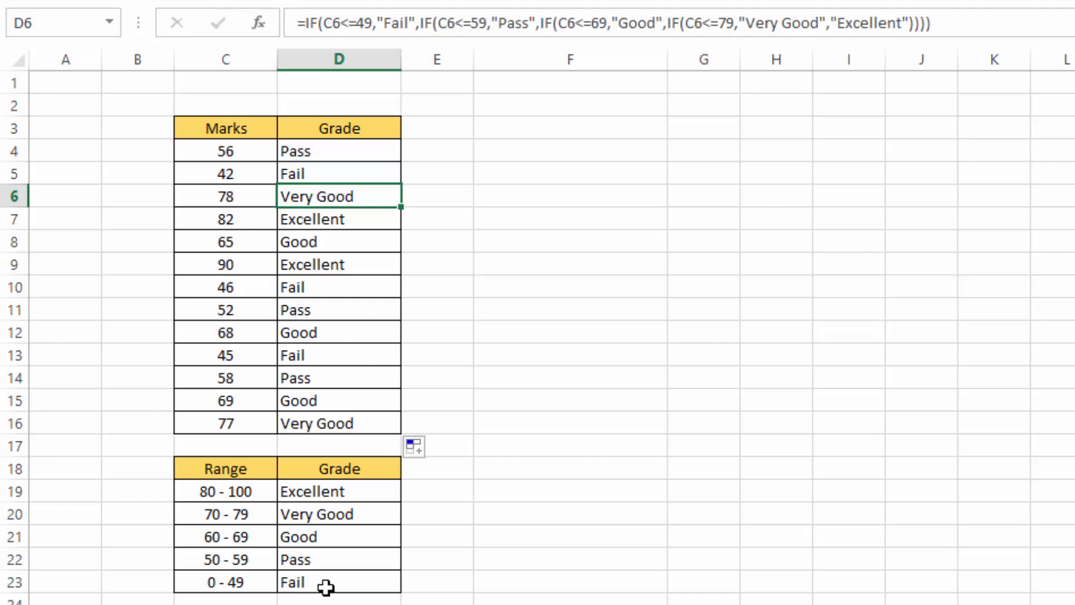
click(306, 355)
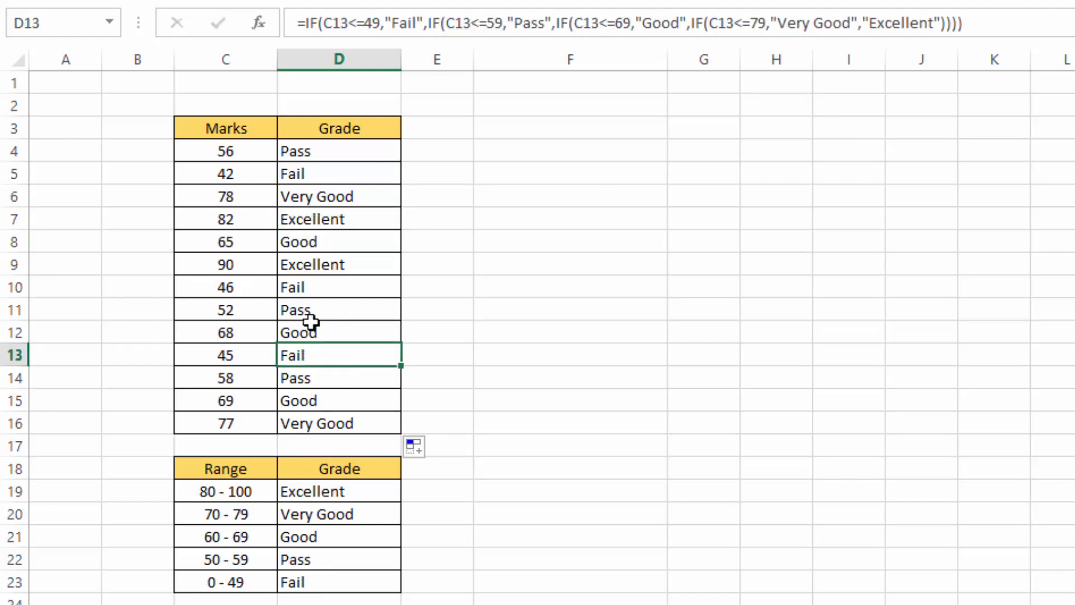
click(311, 287)
click(560, 243)
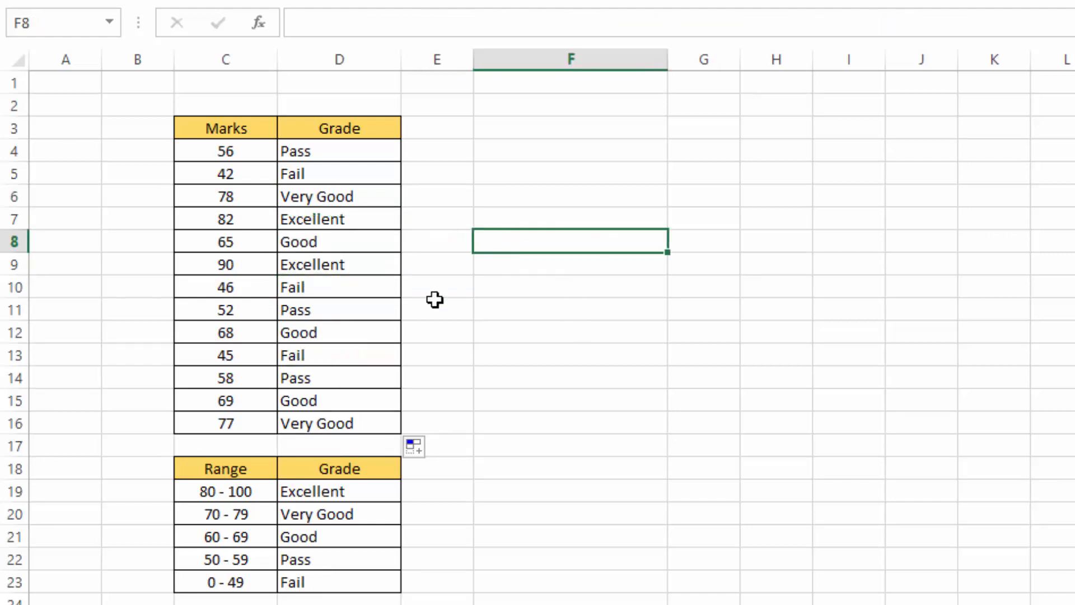
click(500, 160)
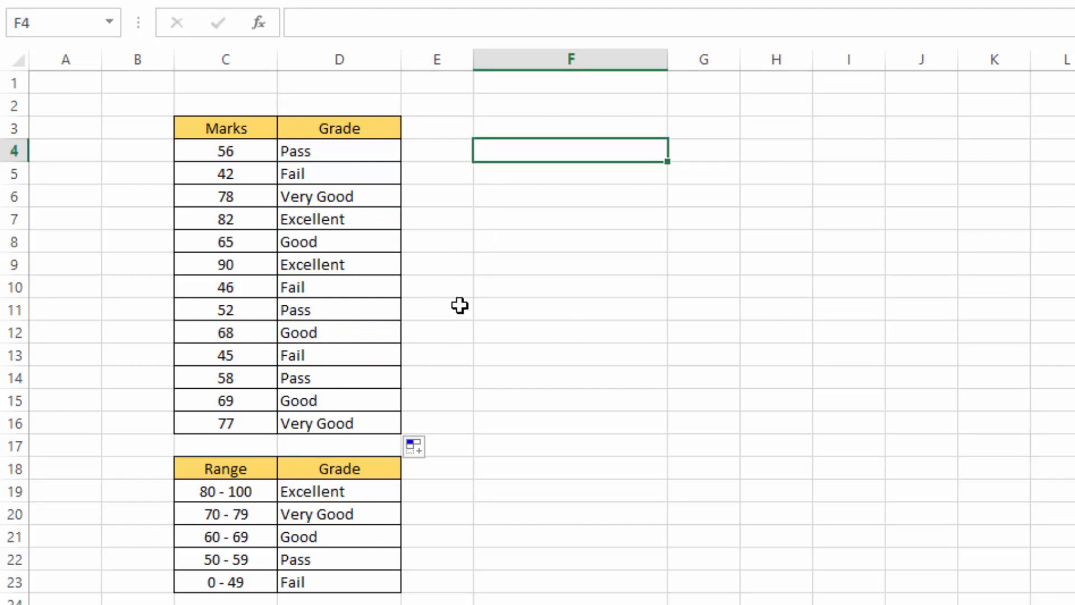